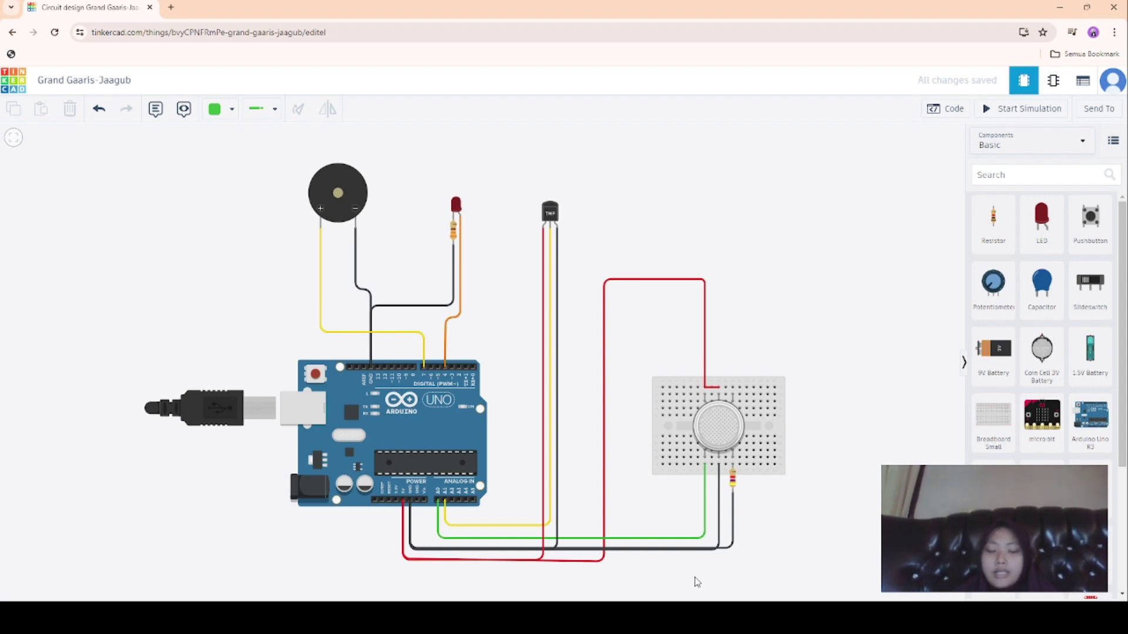
- Simulate the gas sensor circuit, shift the smoke cloud slightly away from the sensor, and stop the simulation
{"action": "left_click", "coordinate": [1007, 112]}
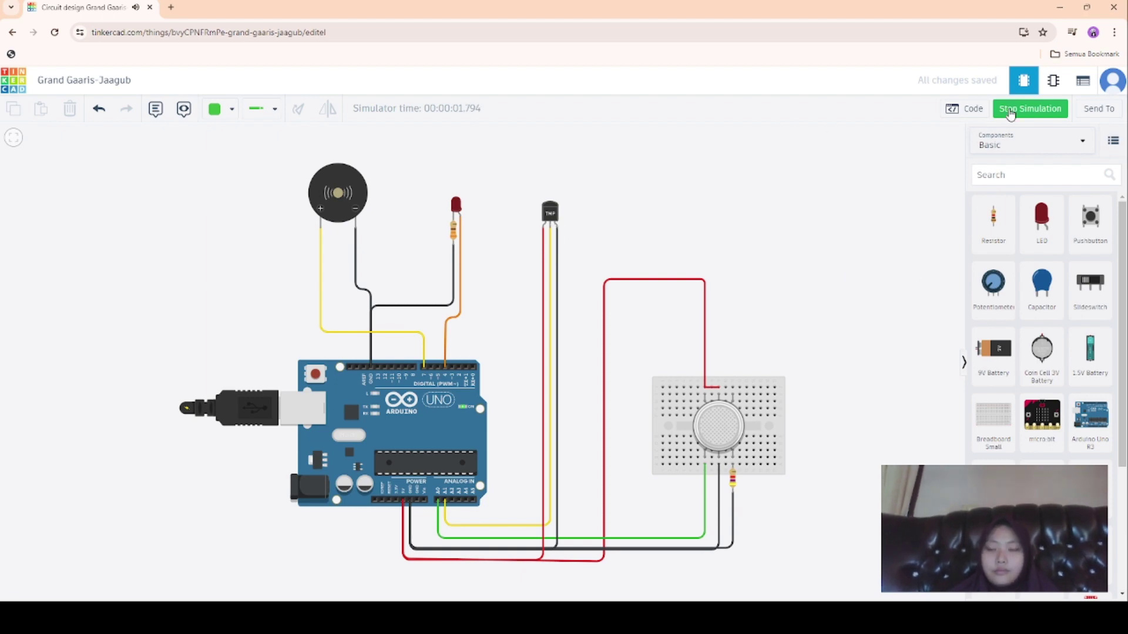
{"action": "left_click", "coordinate": [1011, 114]}
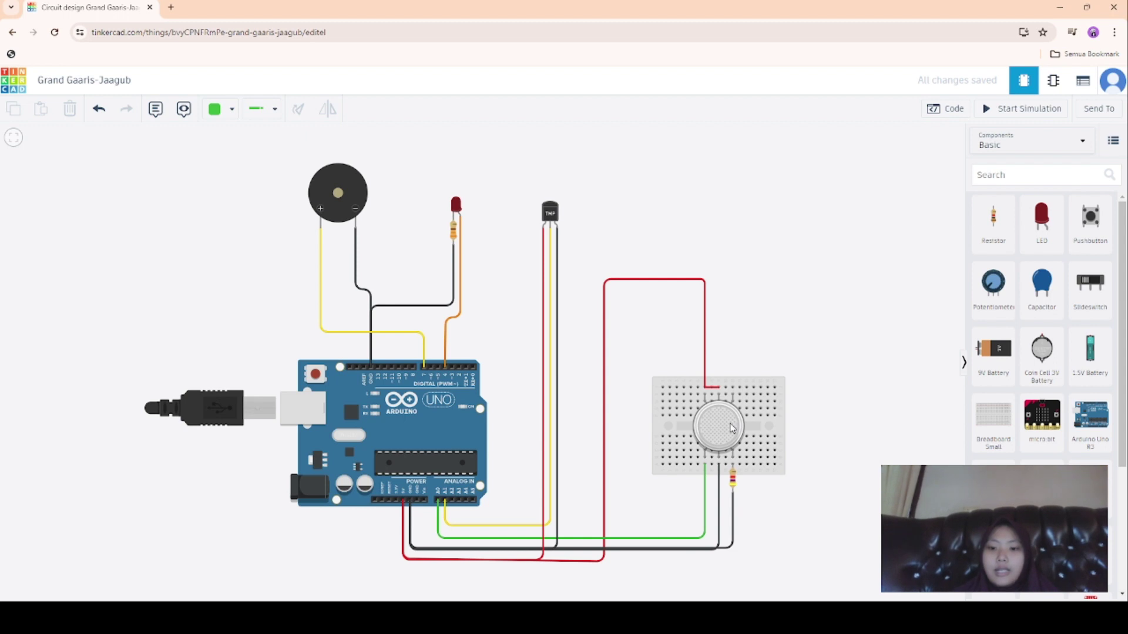
{"action": "left_click", "coordinate": [1010, 112]}
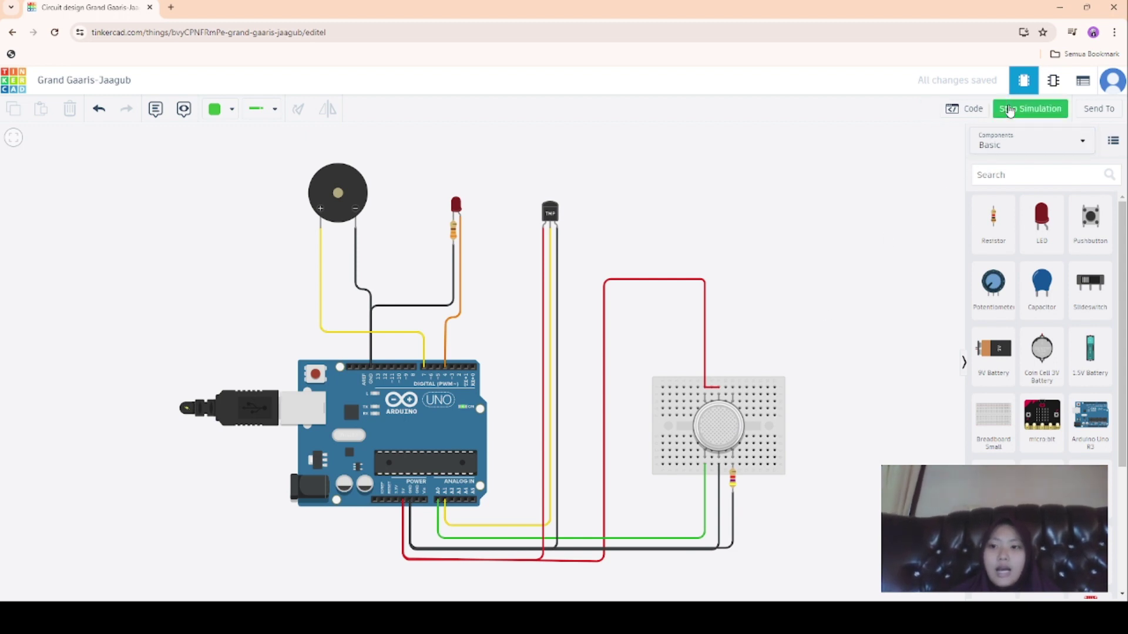
{"action": "left_click", "coordinate": [738, 430]}
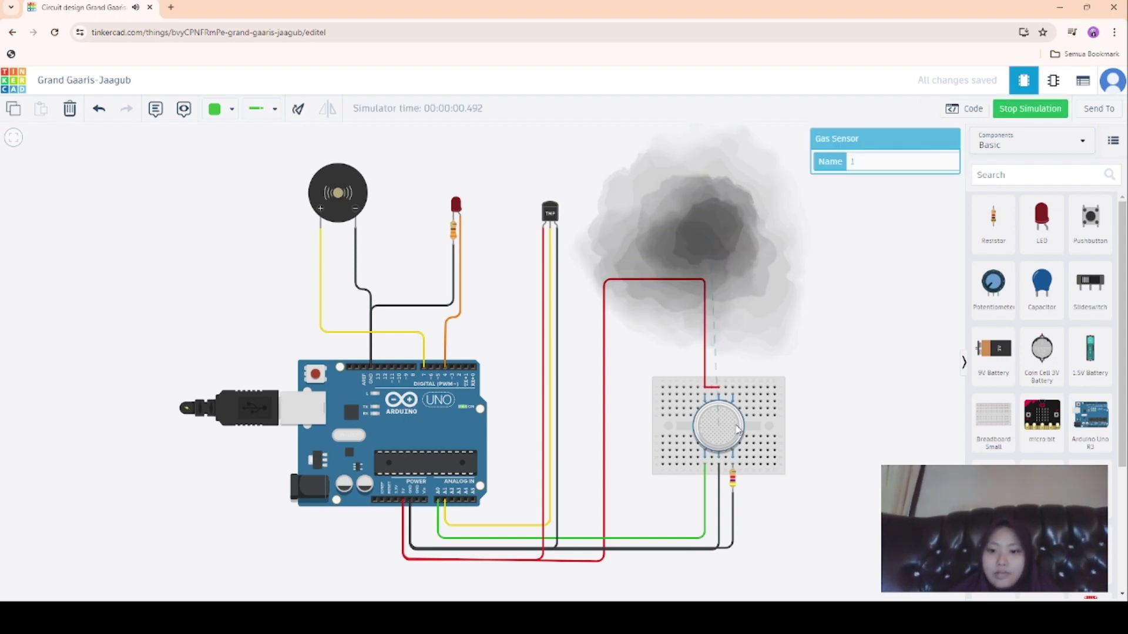
{"action": "left_click_drag", "start_coordinate": [716, 273], "coordinate": [702, 252]}
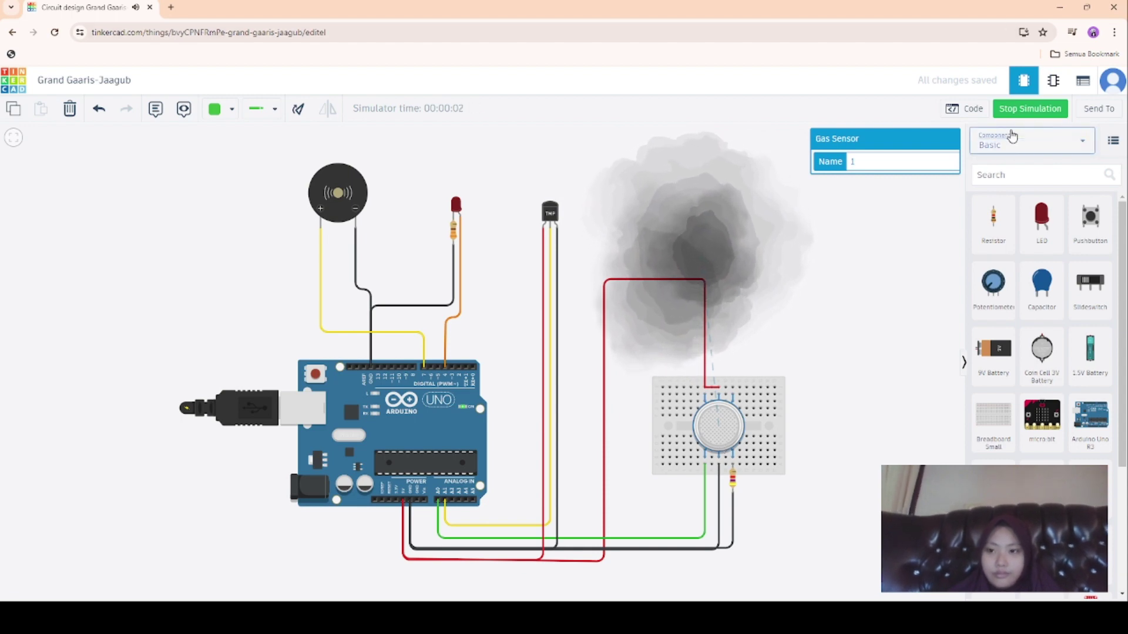
{"action": "left_click", "coordinate": [1013, 114]}
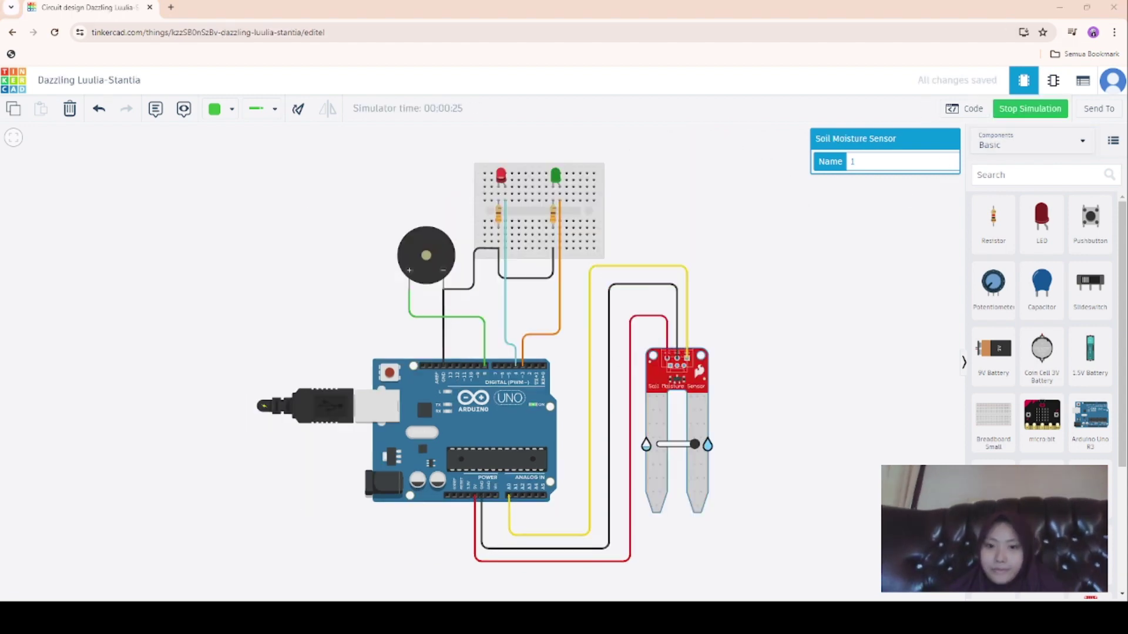
- Restart the soil moisture circuit's simulation, raise the sensor's moisture to about mid-range, lower it to nearly dry, and stop the simulation
{"action": "left_click", "coordinate": [773, 576]}
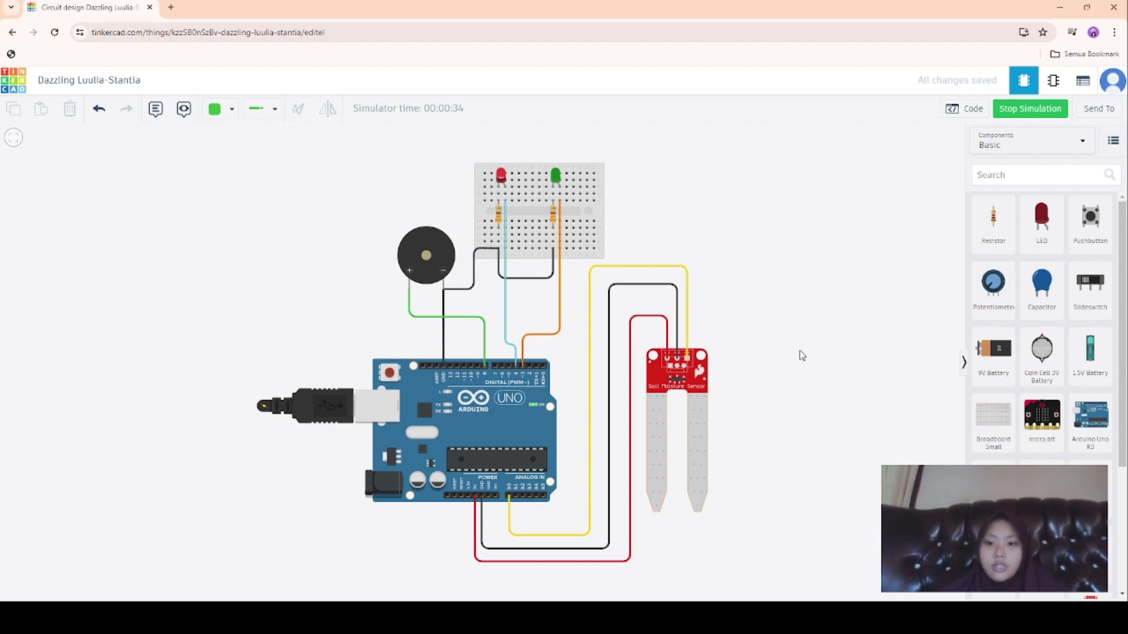
{"action": "left_click", "coordinate": [1027, 110]}
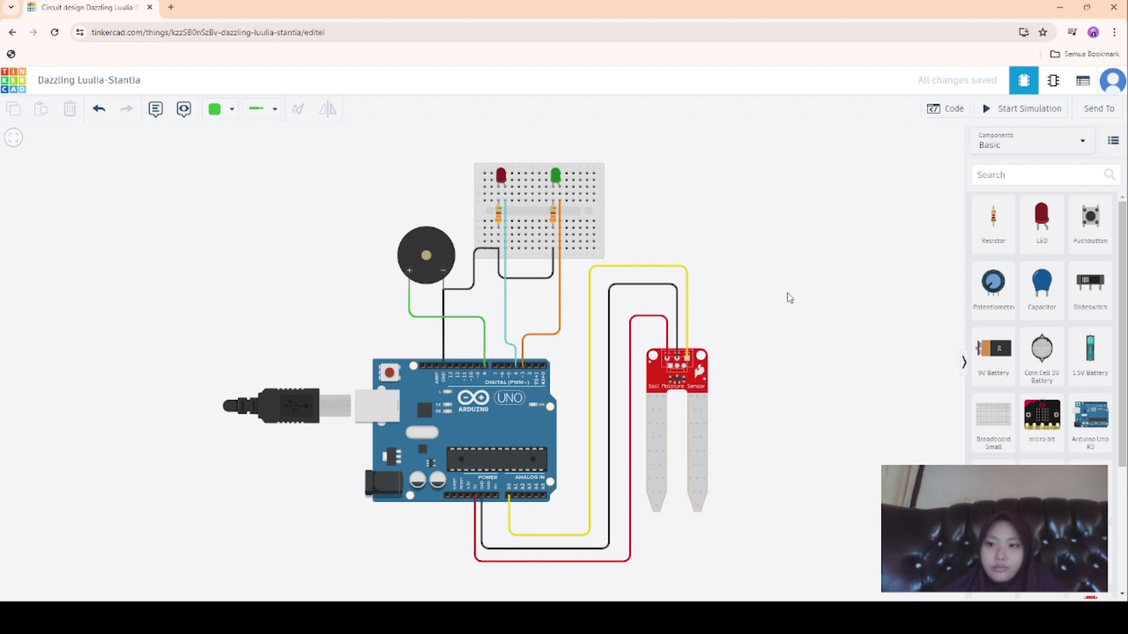
{"action": "left_click", "coordinate": [1010, 117]}
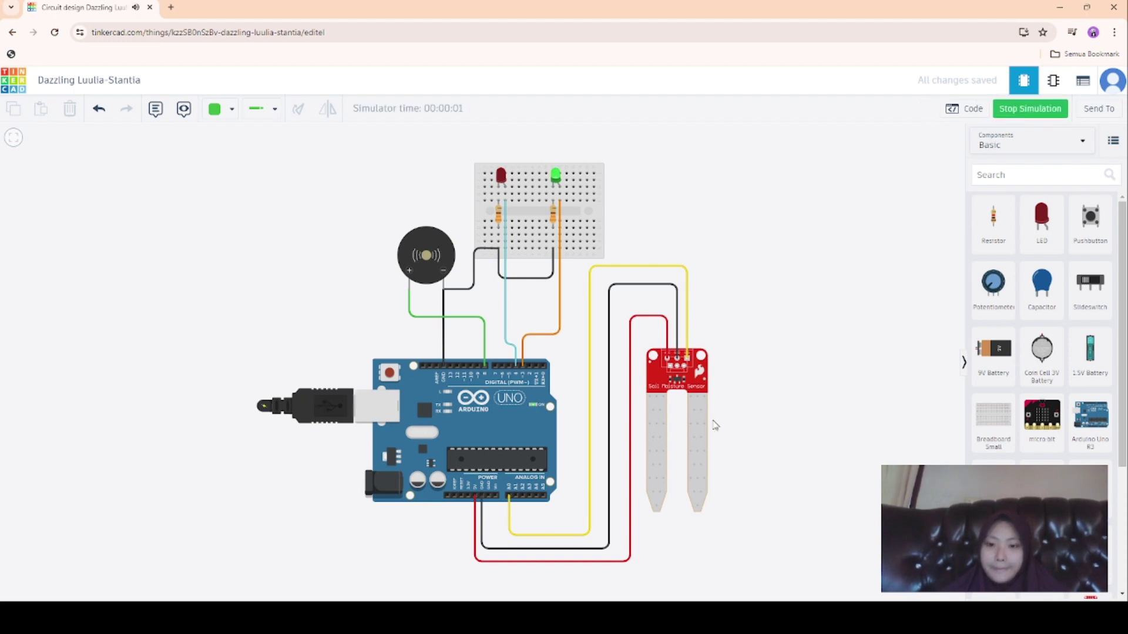
{"action": "left_click", "coordinate": [705, 446]}
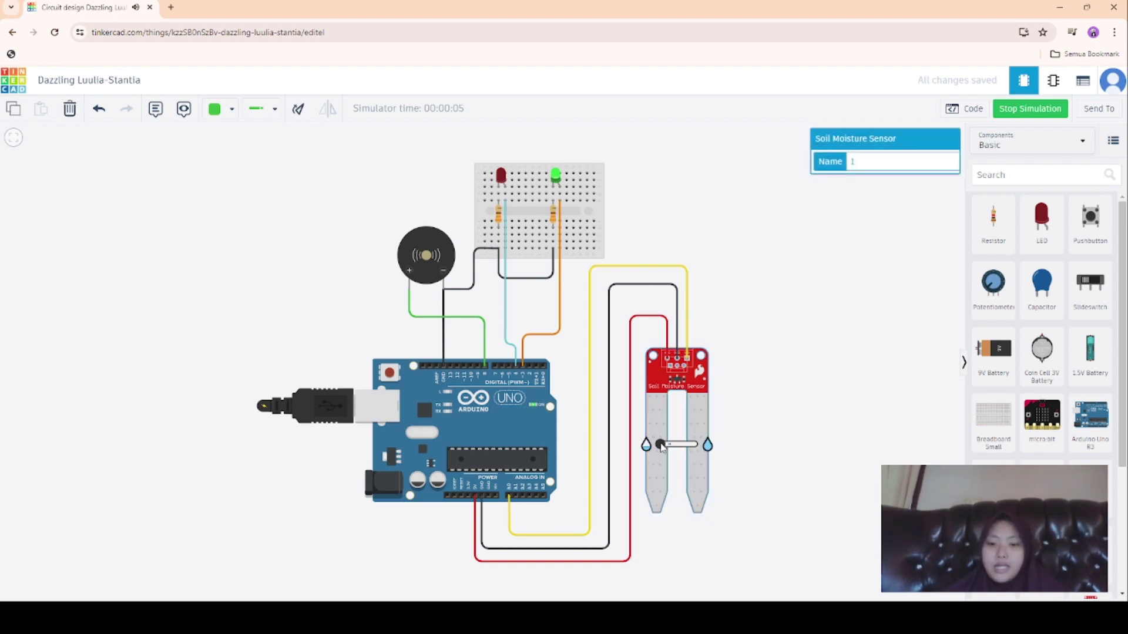
{"action": "left_click_drag", "start_coordinate": [663, 448], "coordinate": [677, 449]}
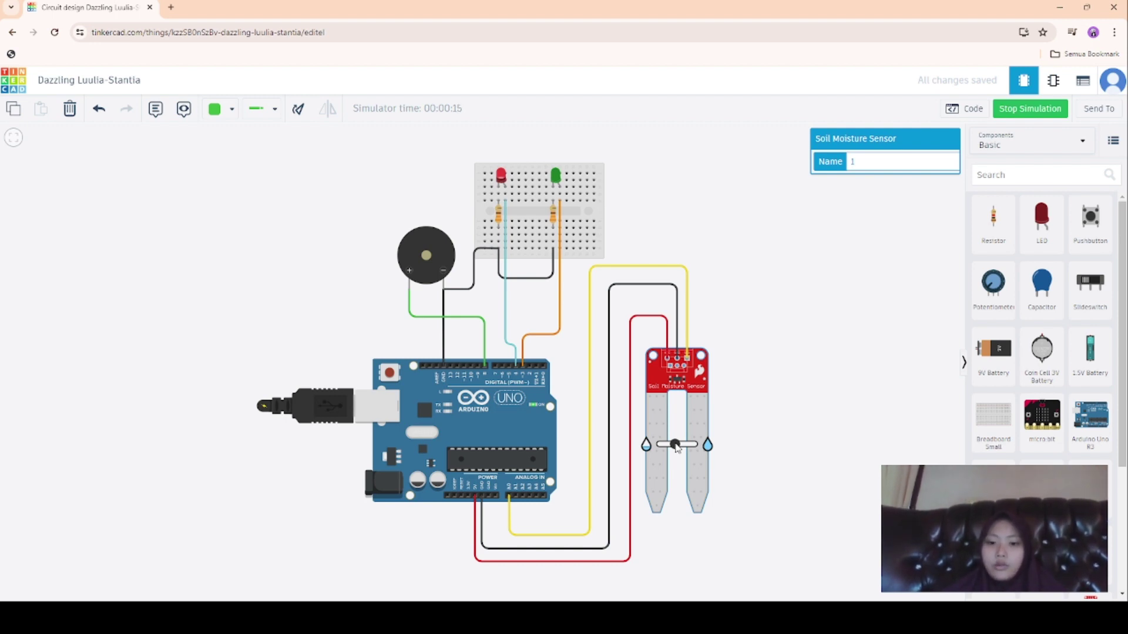
{"action": "left_click_drag", "start_coordinate": [676, 446], "coordinate": [651, 445]}
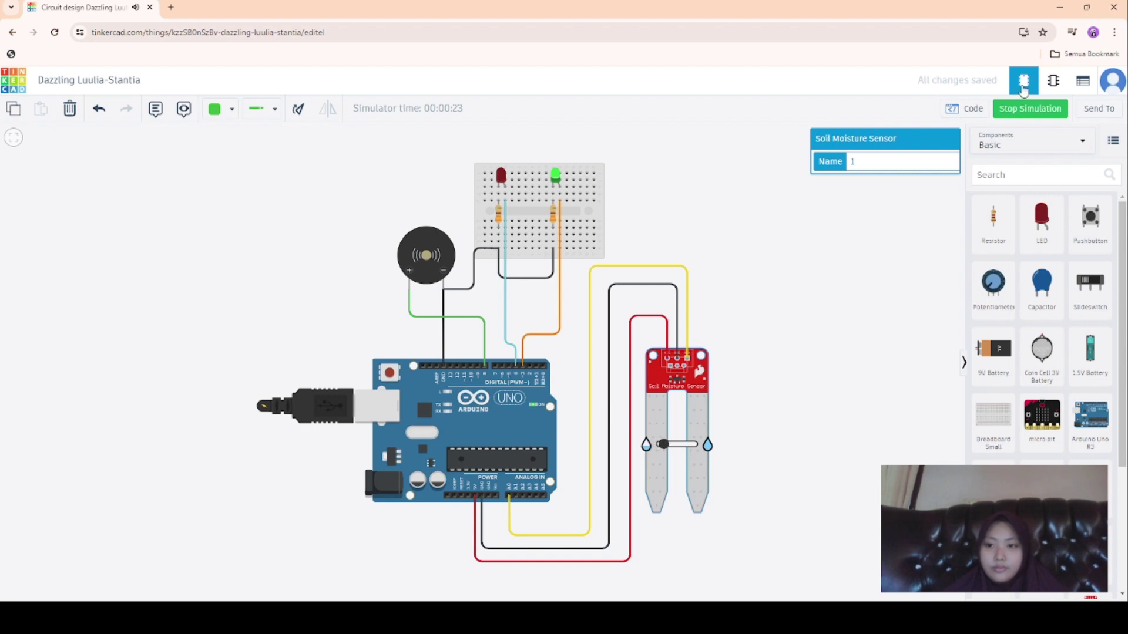
{"action": "left_click", "coordinate": [1040, 108]}
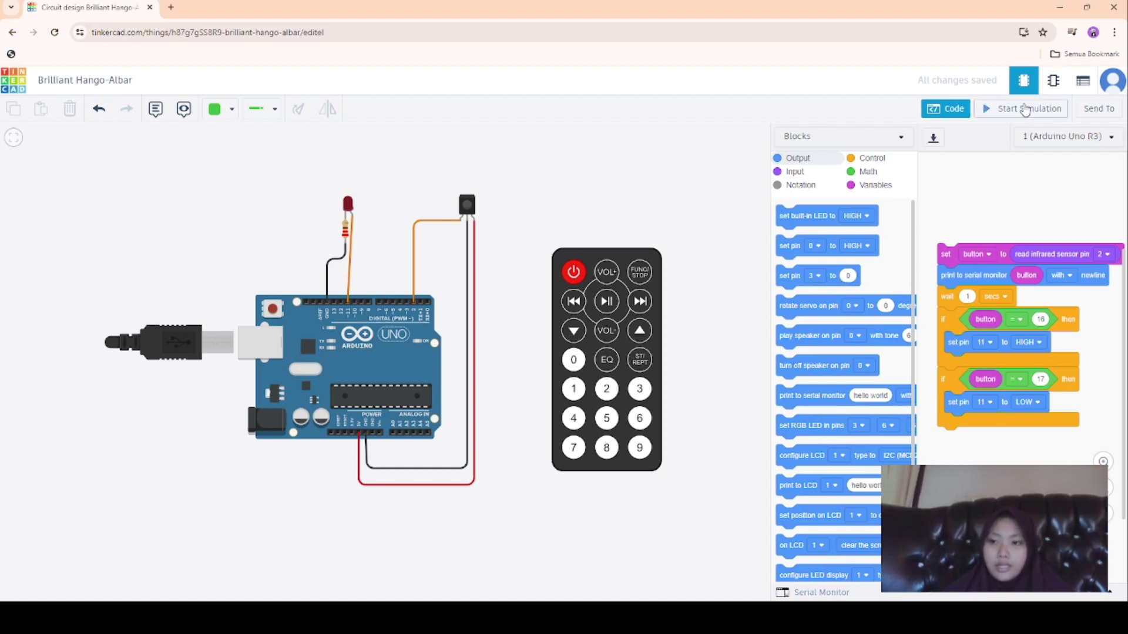
- Simulate the infrared remote circuit, send remote buttons 1 and 2 to switch the LED on and off, and stop the simulation
{"action": "left_click", "coordinate": [1025, 109]}
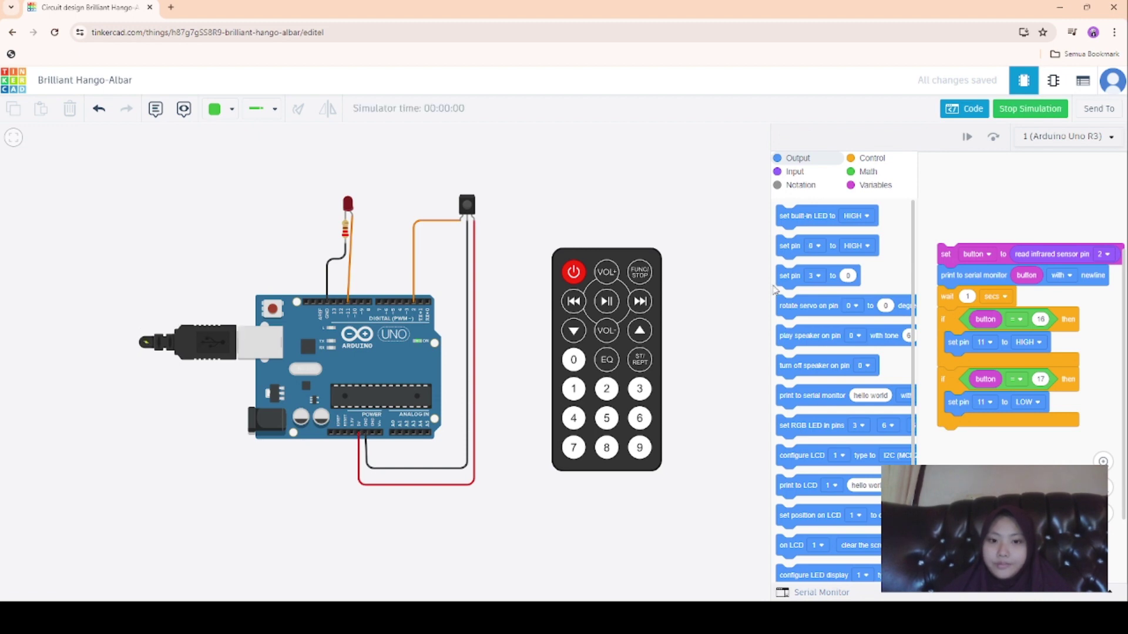
{"action": "left_click", "coordinate": [579, 397]}
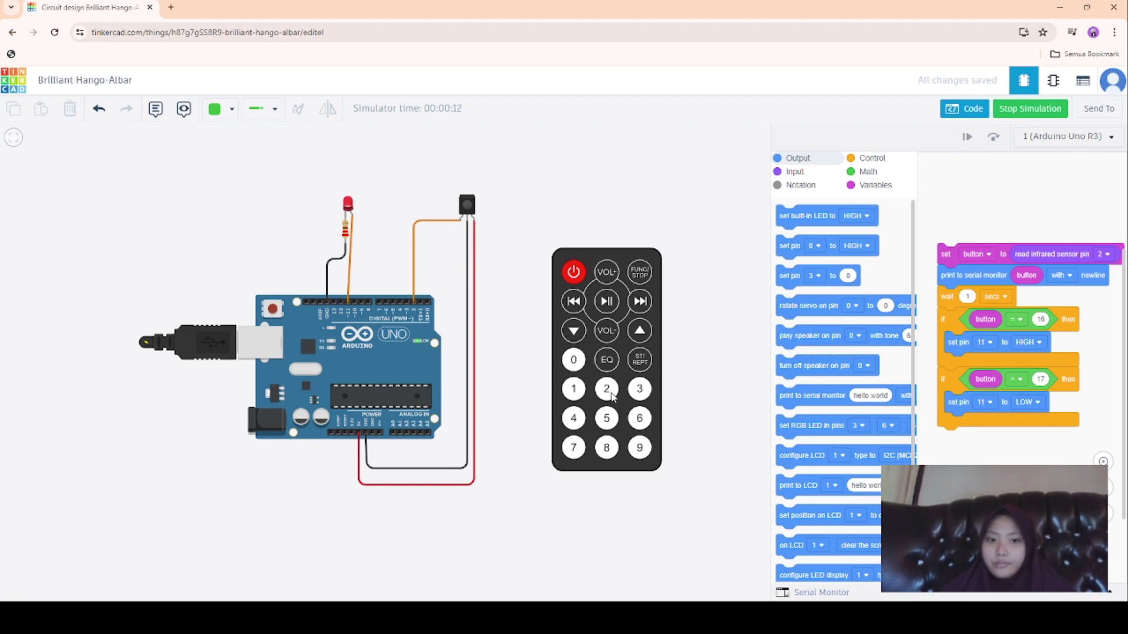
{"action": "left_click", "coordinate": [613, 397]}
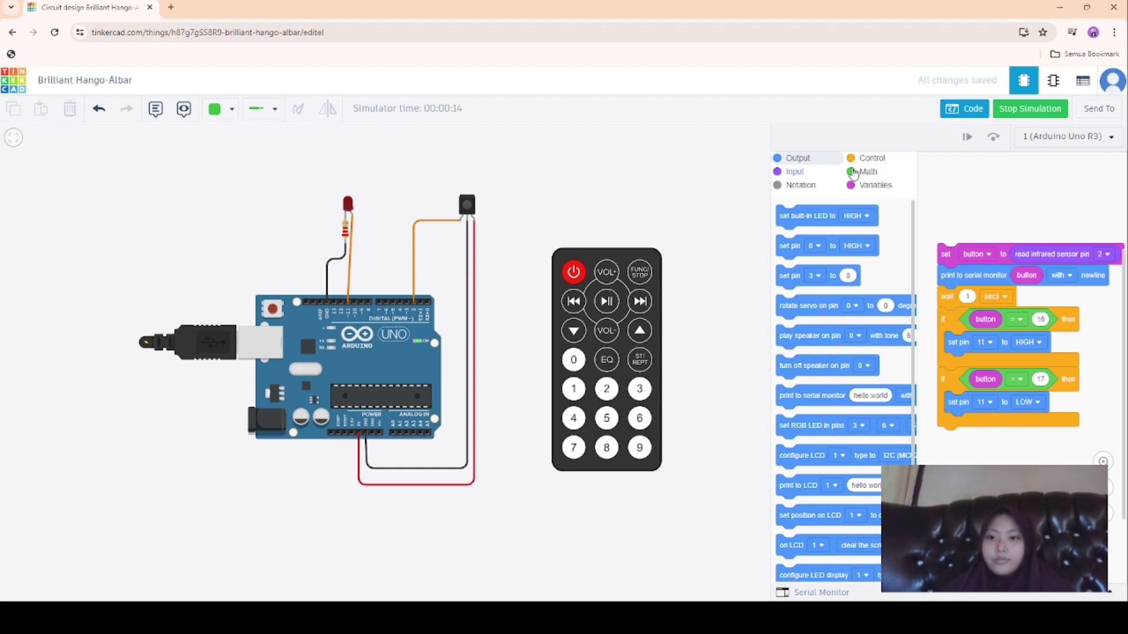
{"action": "left_click", "coordinate": [1013, 109]}
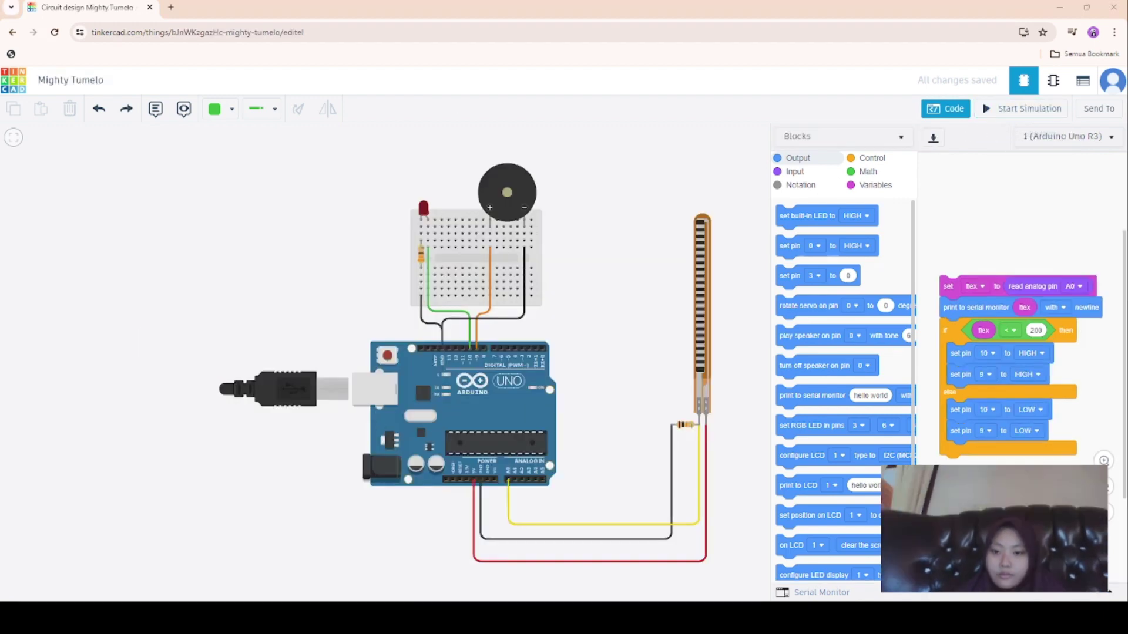
{"action": "left_click", "coordinate": [846, 137]}
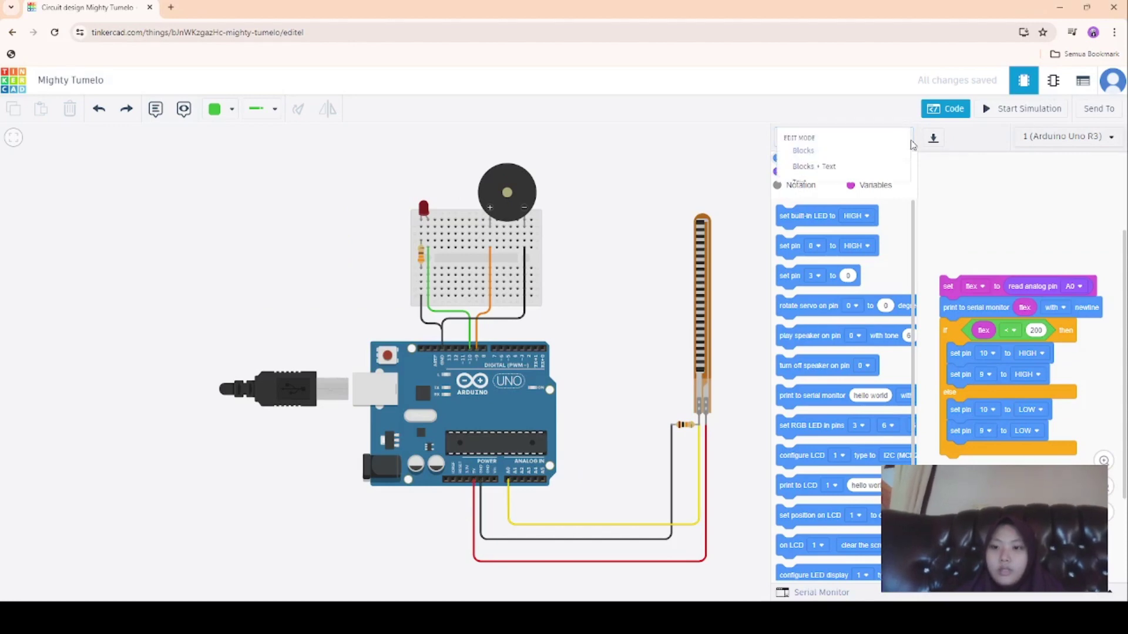
{"action": "left_click", "coordinate": [934, 190]}
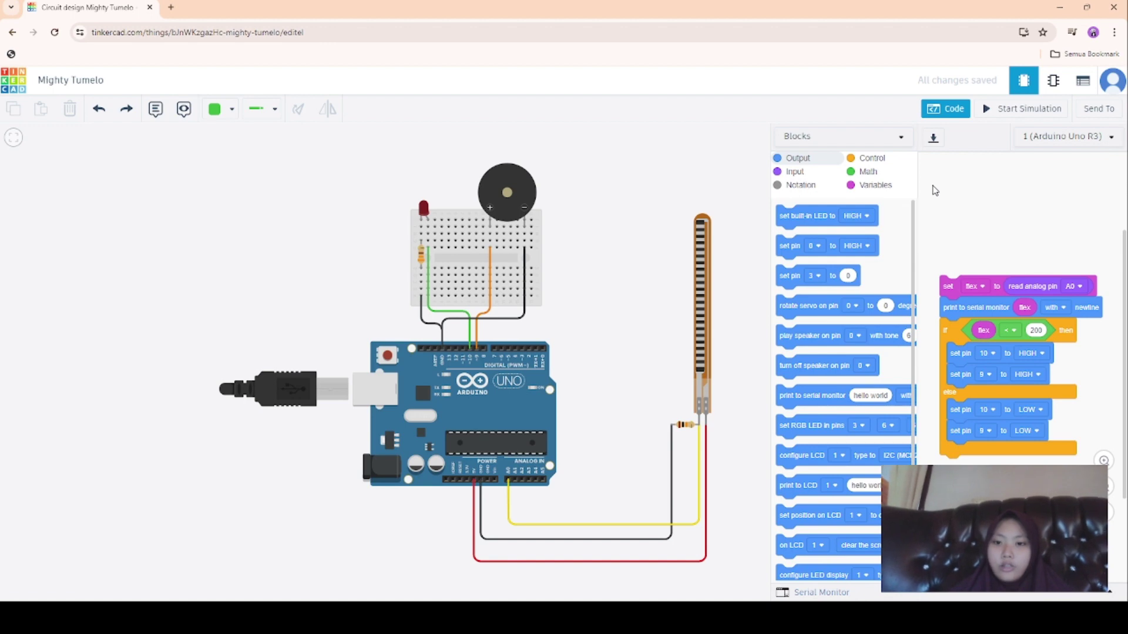
- Simulate the flex sensor circuit, bending the sensor to about 67° and straightening it again
{"action": "left_click", "coordinate": [1006, 114]}
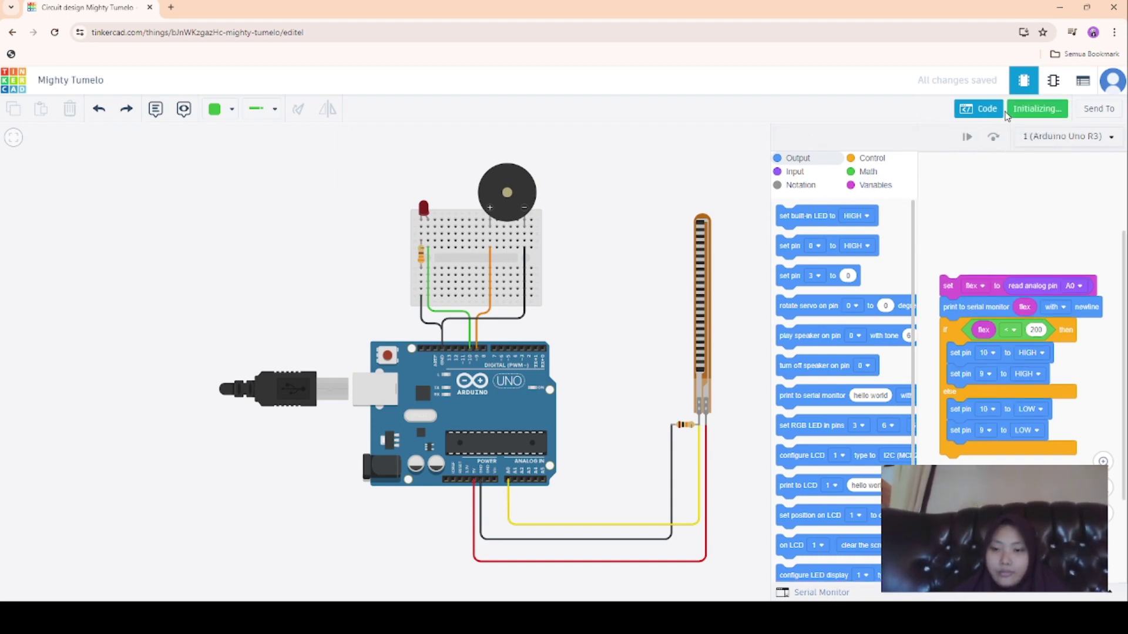
{"action": "left_click", "coordinate": [702, 222]}
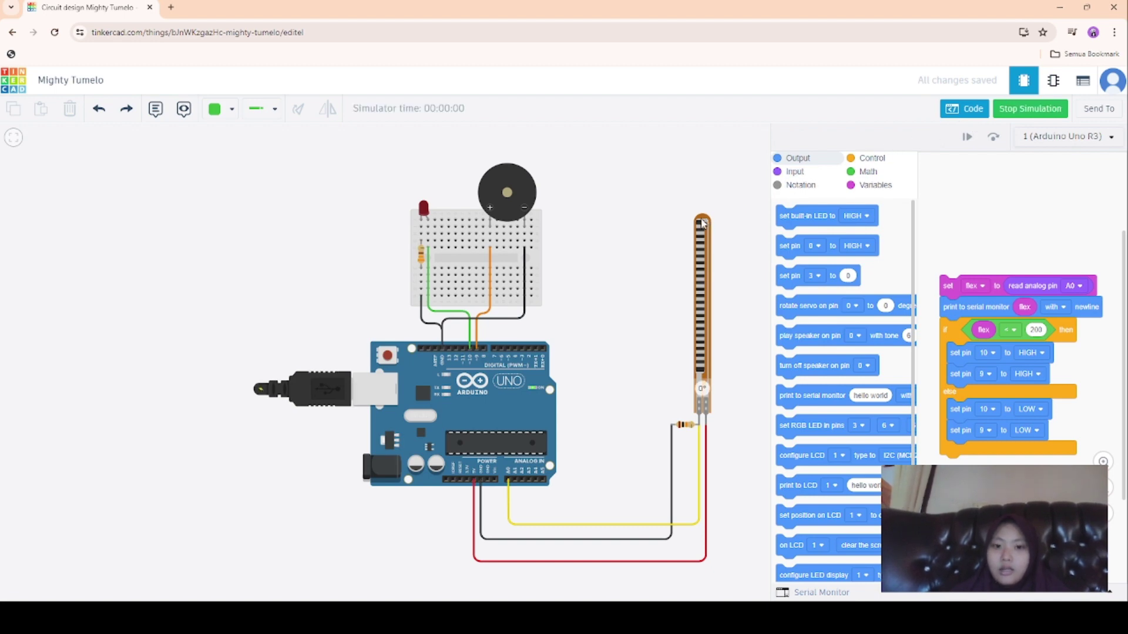
{"action": "left_click", "coordinate": [703, 222]}
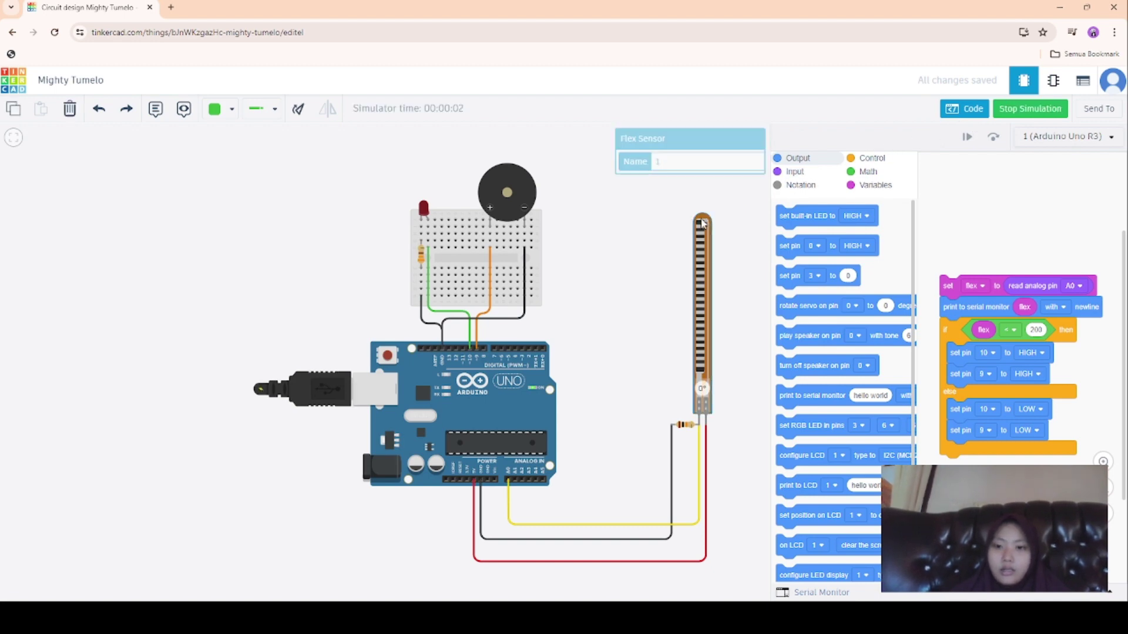
{"action": "left_click_drag", "start_coordinate": [703, 224], "coordinate": [699, 286]}
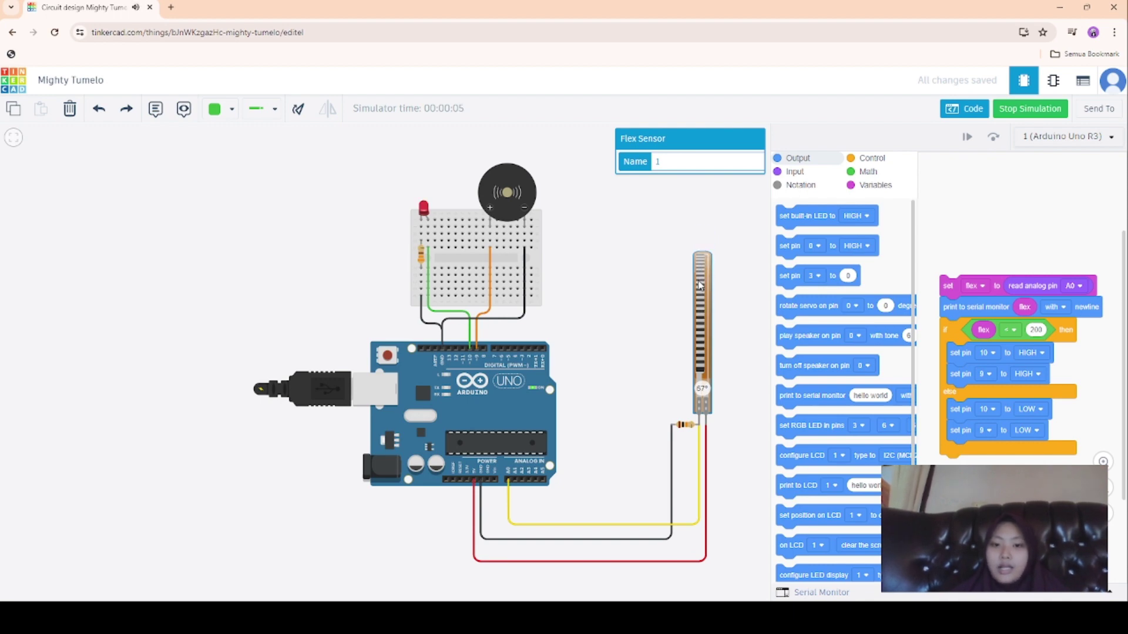
{"action": "left_click_drag", "start_coordinate": [699, 287], "coordinate": [705, 186]}
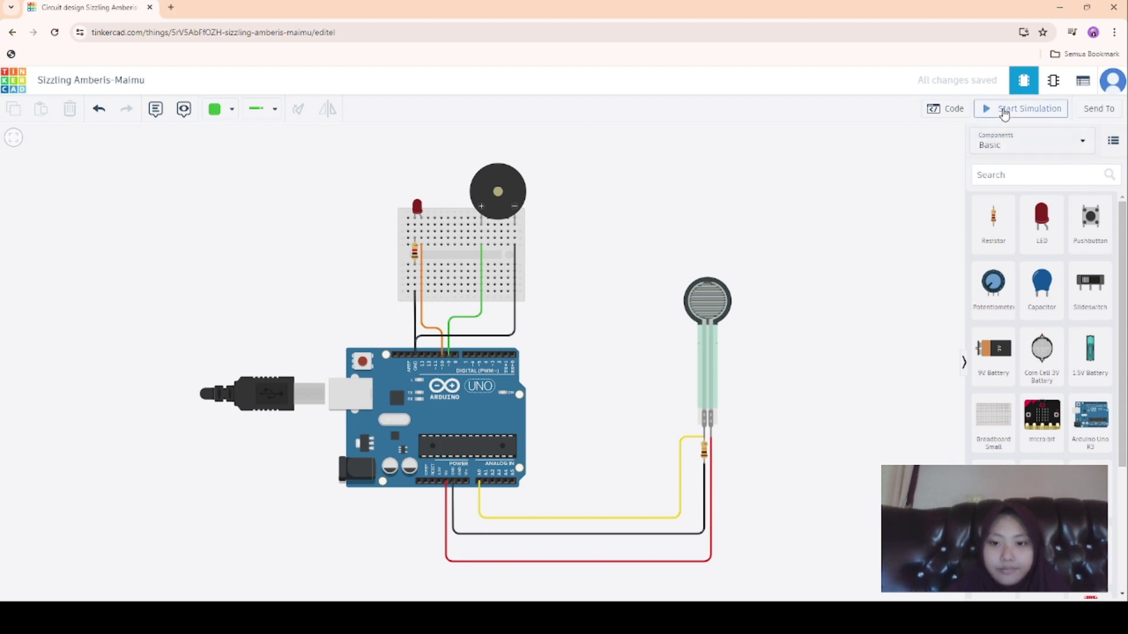
- Simulate the force sensor circuit and vary the force applied to the sensor
{"action": "left_click", "coordinate": [1005, 111]}
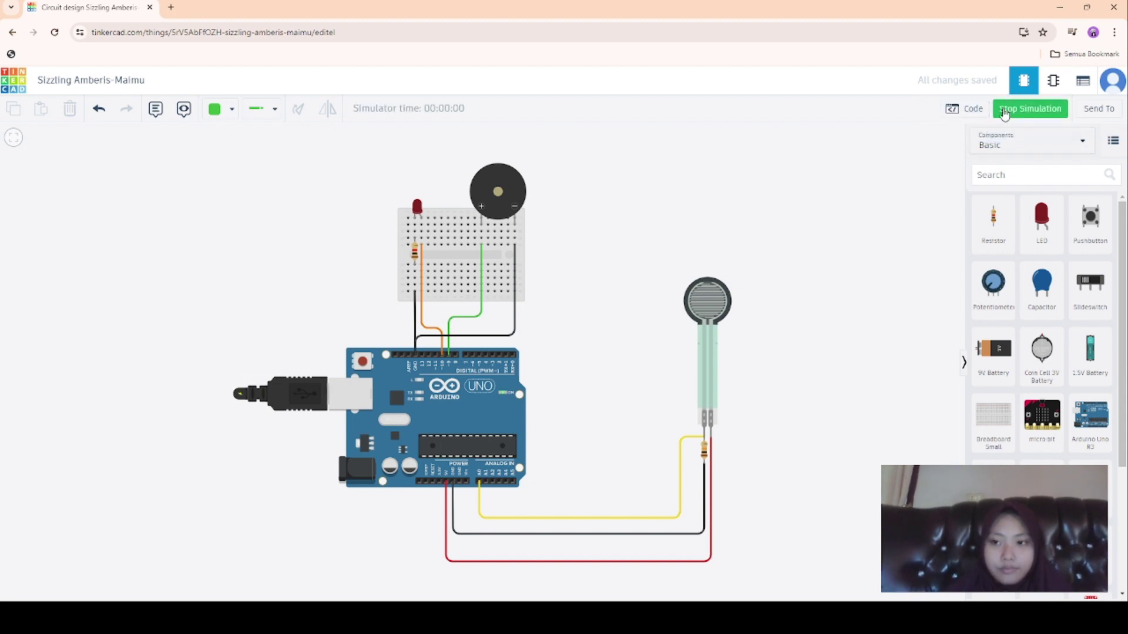
{"action": "left_click", "coordinate": [709, 370]}
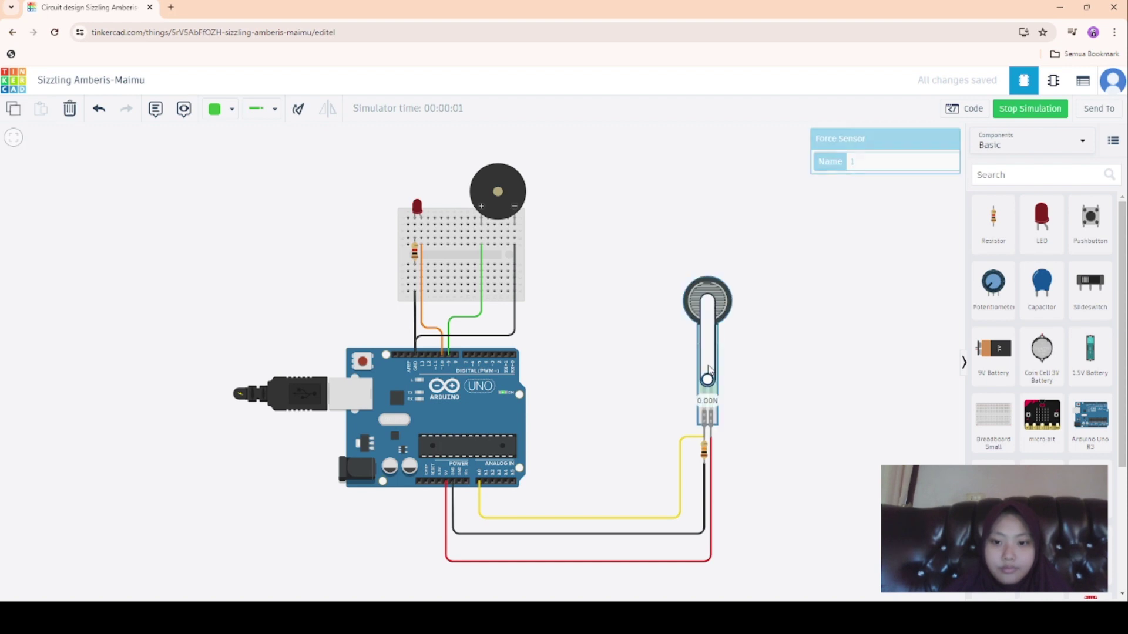
{"action": "mouse_move", "coordinate": [708, 381]}
{"action": "left_mouse_down"}
{"action": "mouse_move", "coordinate": [710, 305]}
{"action": "mouse_move", "coordinate": [710, 394]}
{"action": "left_mouse_up"}
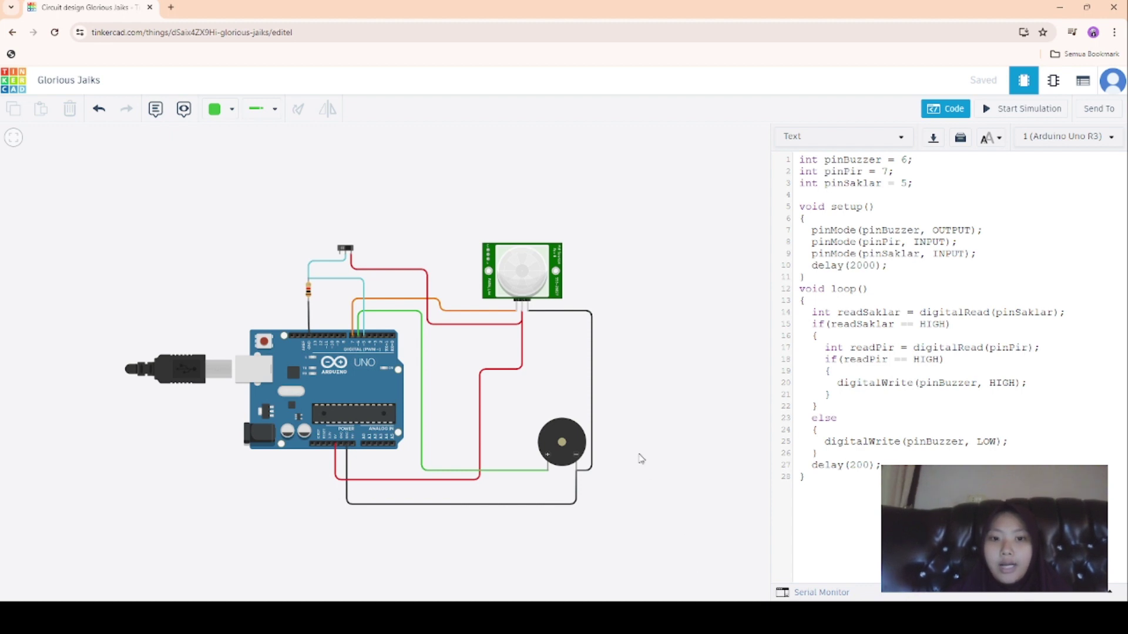
{"action": "left_click", "coordinate": [543, 289]}
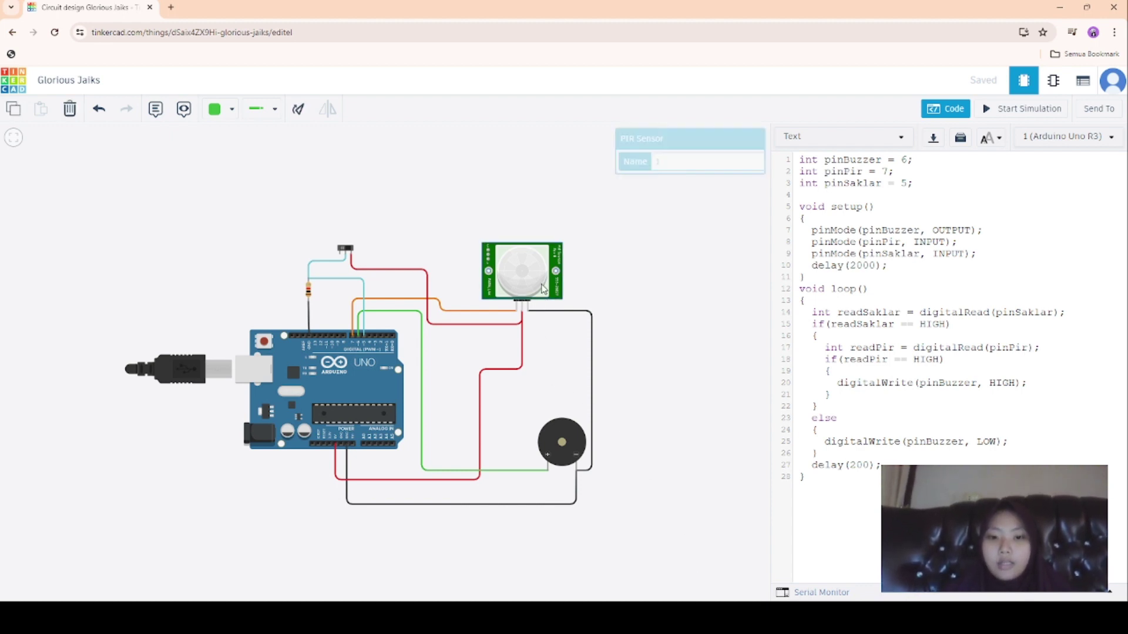
{"action": "left_click", "coordinate": [749, 277]}
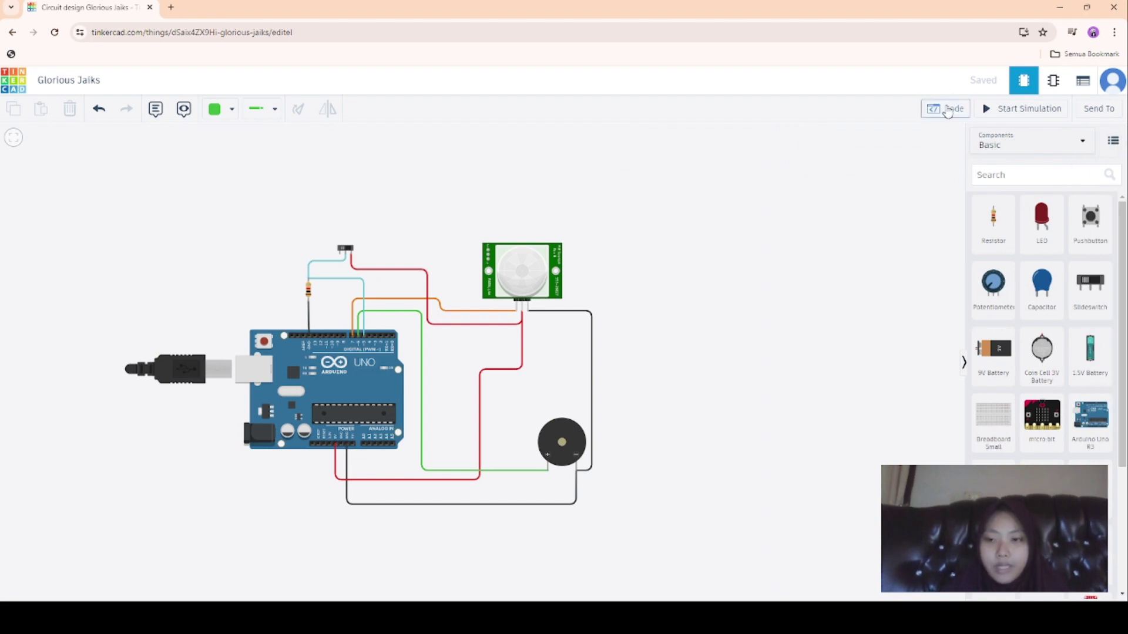
{"action": "left_click", "coordinate": [952, 105]}
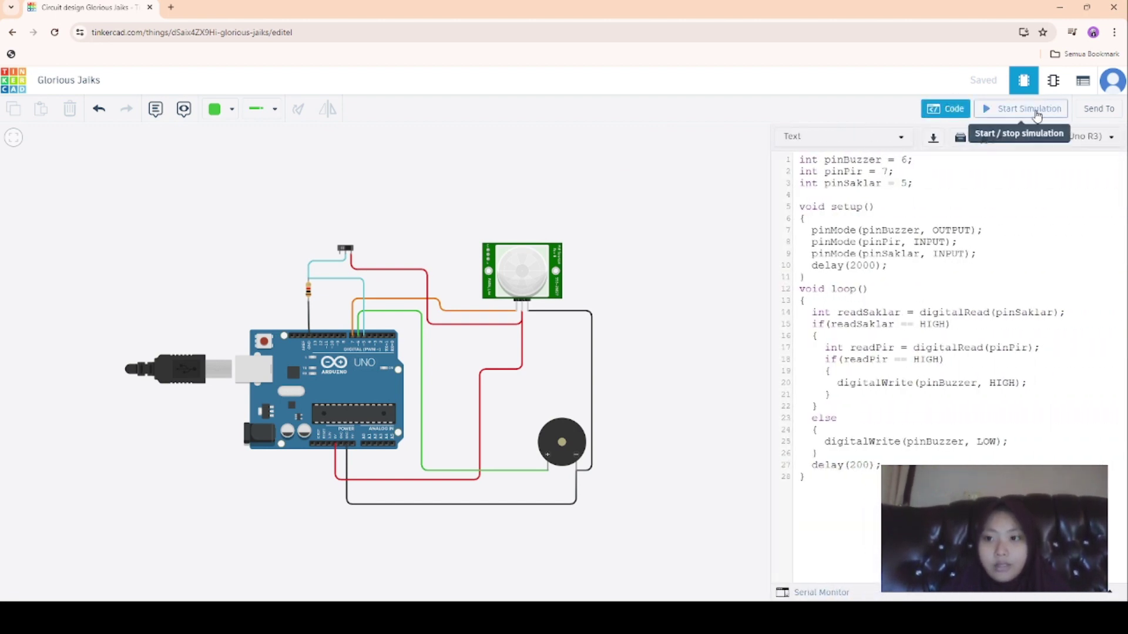
- Simulate the PIR sensor circuit, toggle the slideswitch on, and move the target within the sensor's detection zone to trigger the buzzer
{"action": "left_click", "coordinate": [1037, 114]}
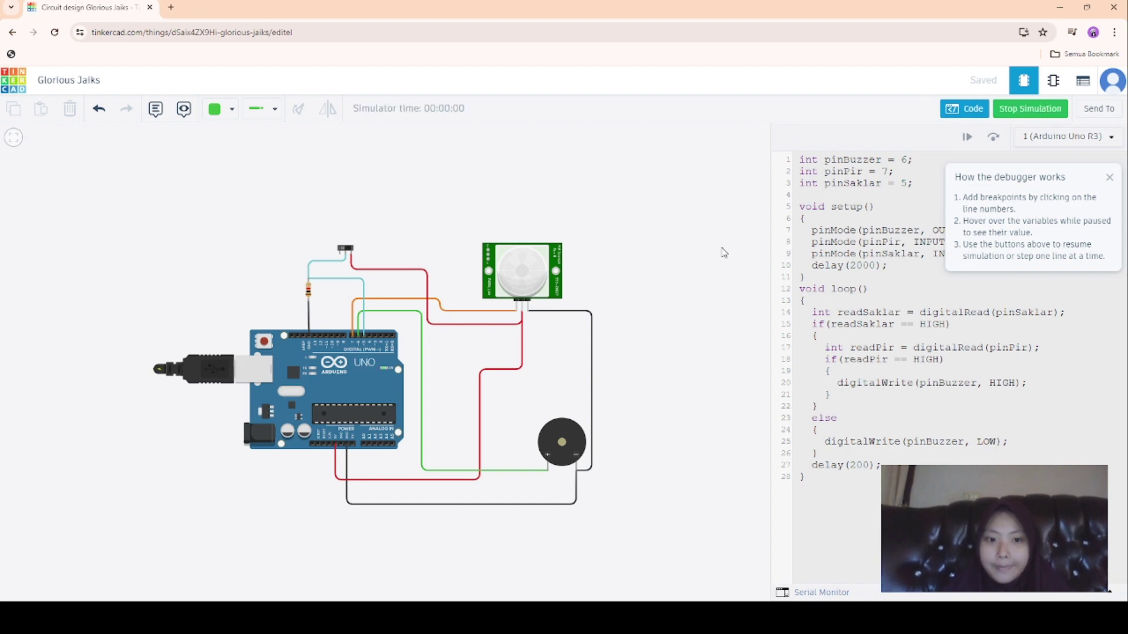
{"action": "left_click", "coordinate": [348, 251]}
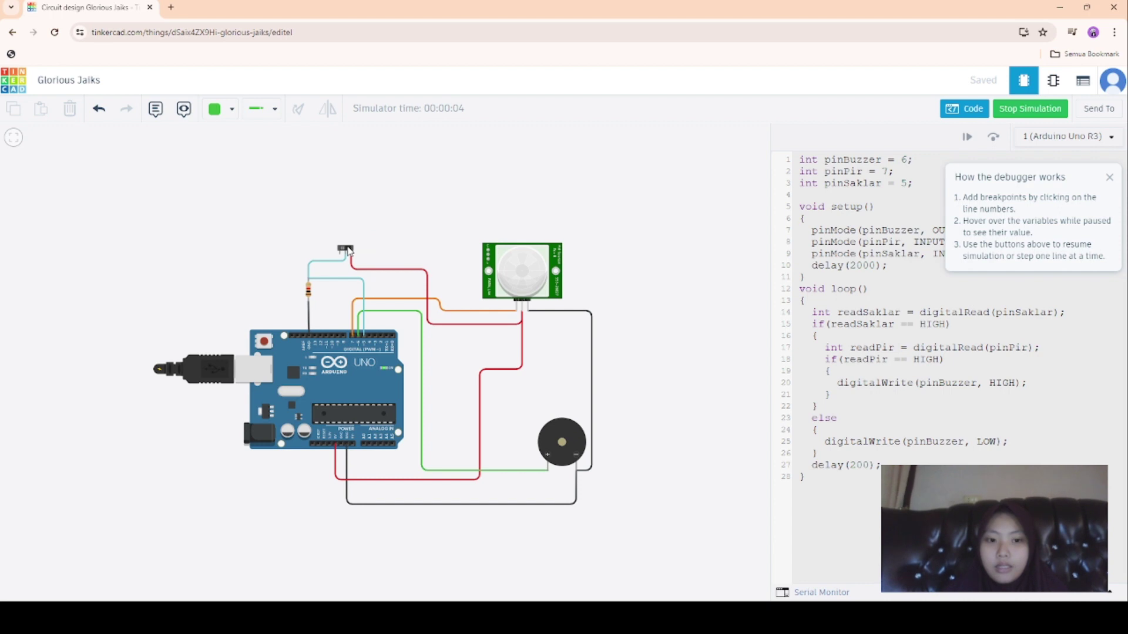
{"action": "left_click", "coordinate": [349, 250]}
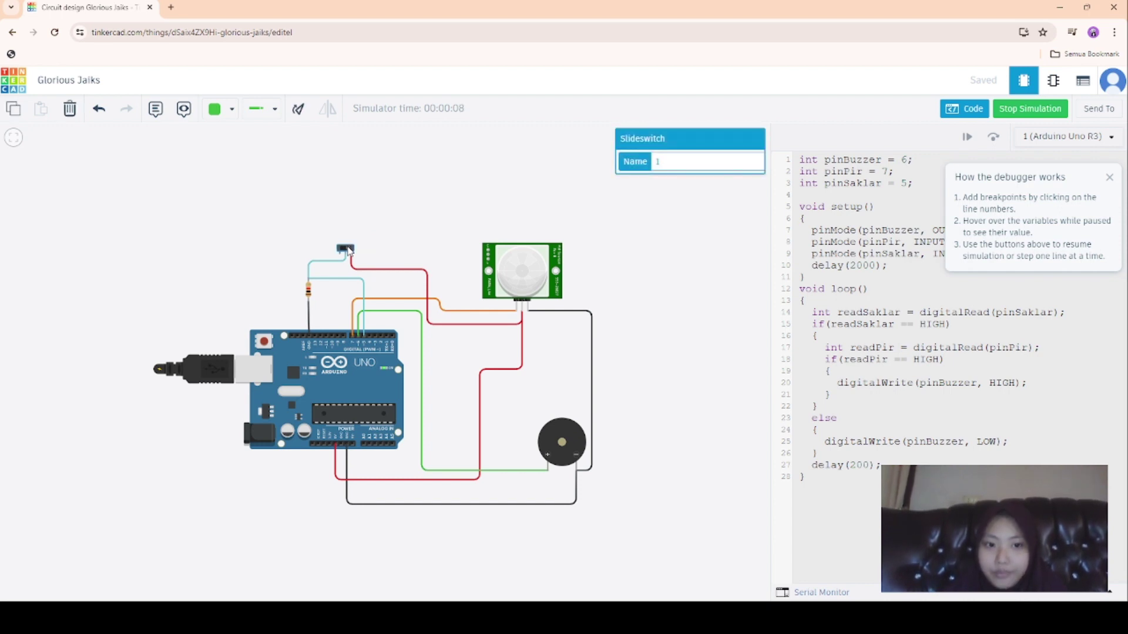
{"action": "left_click", "coordinate": [526, 280]}
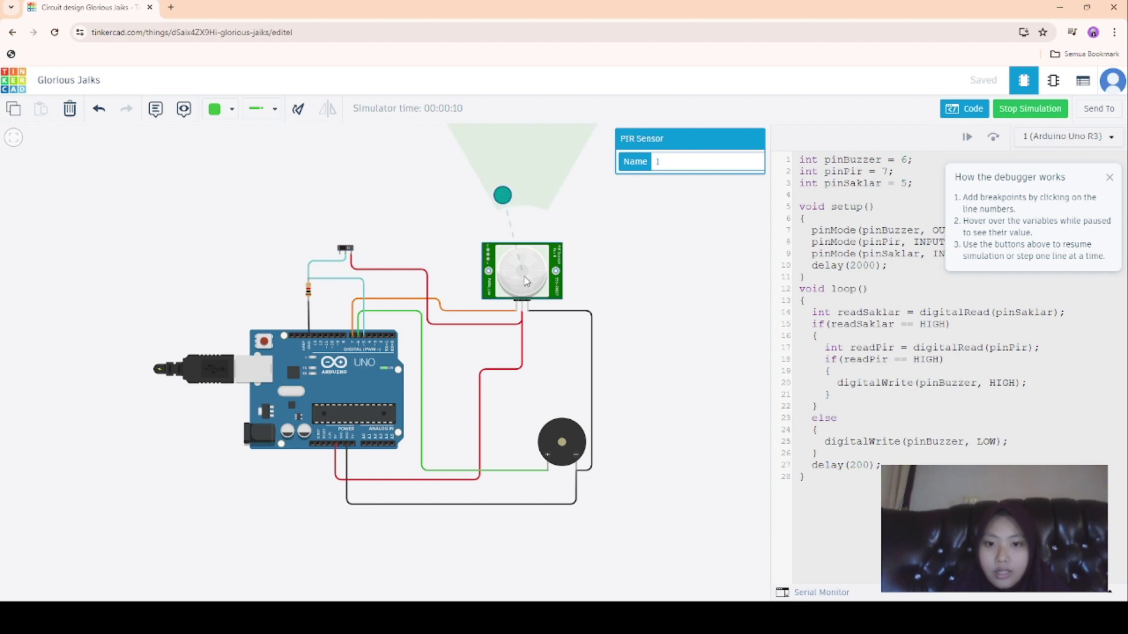
{"action": "left_click_drag", "start_coordinate": [500, 198], "coordinate": [504, 200]}
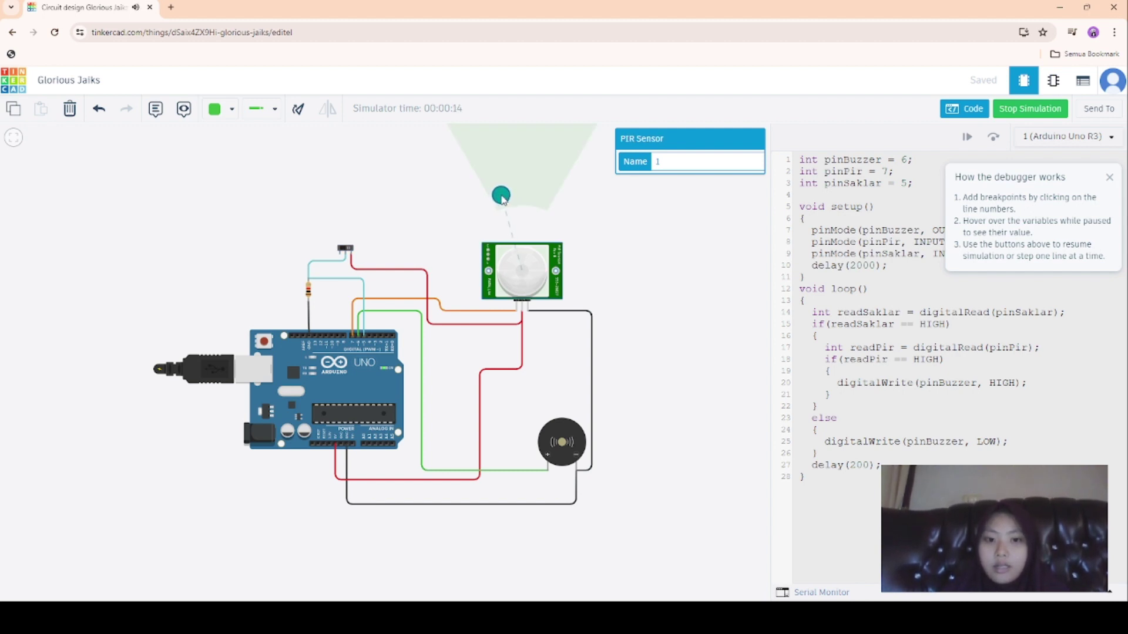
- Toggle the slideswitch off and retest the buzzer by moving the PIR sensor's target, ending with the simulation stopped
{"action": "left_click", "coordinate": [349, 252]}
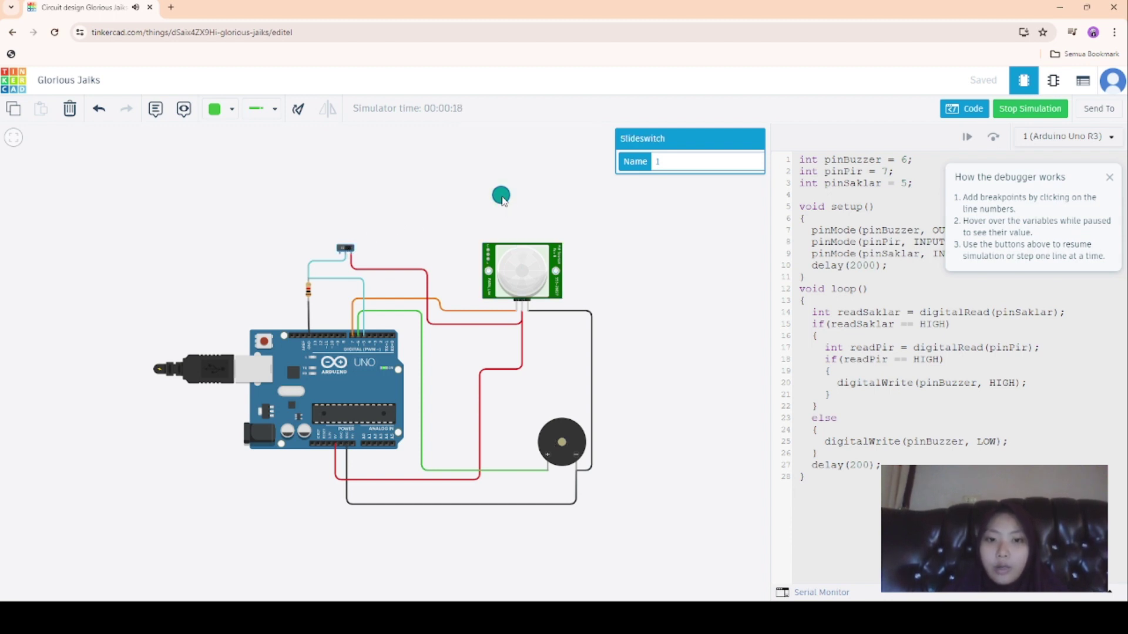
{"action": "left_click_drag", "start_coordinate": [503, 201], "coordinate": [491, 198]}
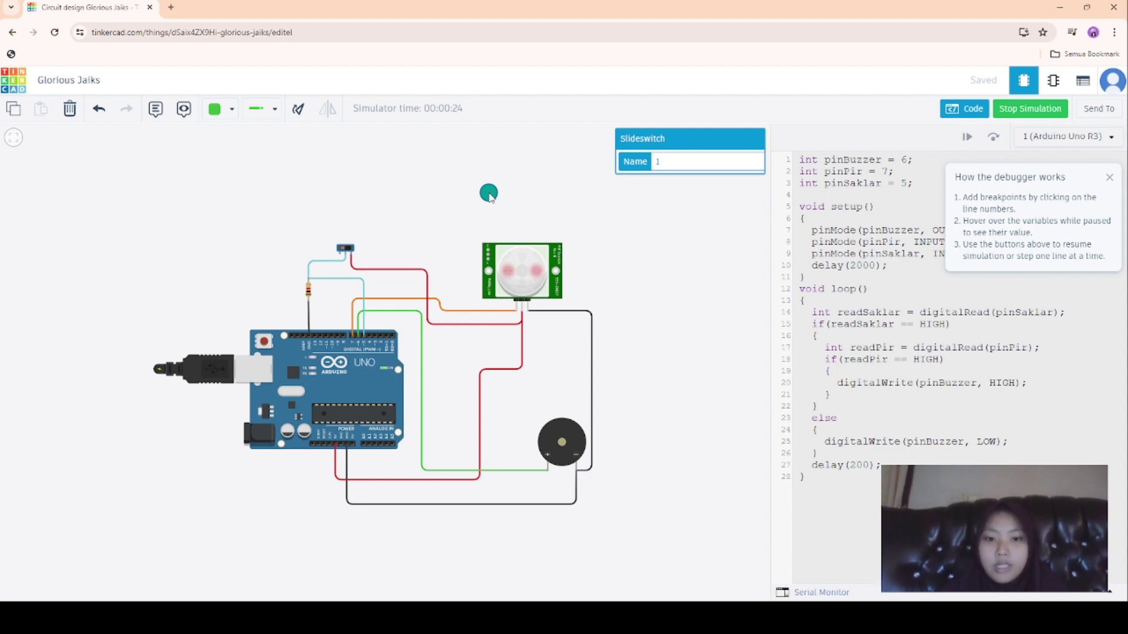
{"action": "left_click_drag", "start_coordinate": [491, 198], "coordinate": [517, 186]}
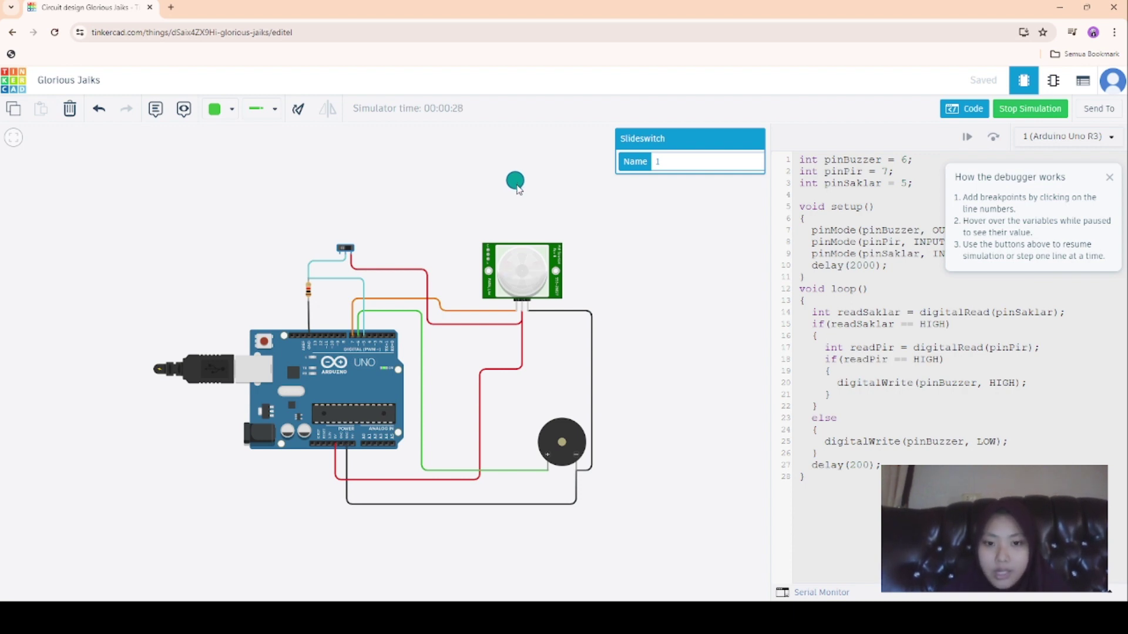
{"action": "left_click", "coordinate": [1028, 110]}
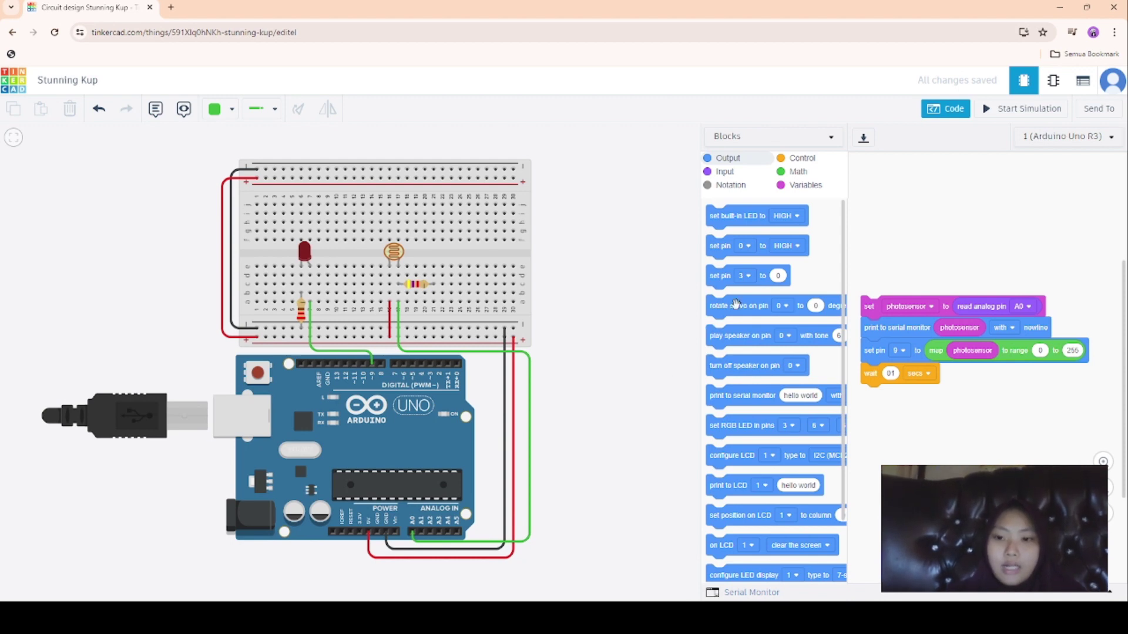
- Simulate the photoresistor circuit with the LED and select the resistor beside the photoresistor
{"action": "left_click", "coordinate": [1011, 110]}
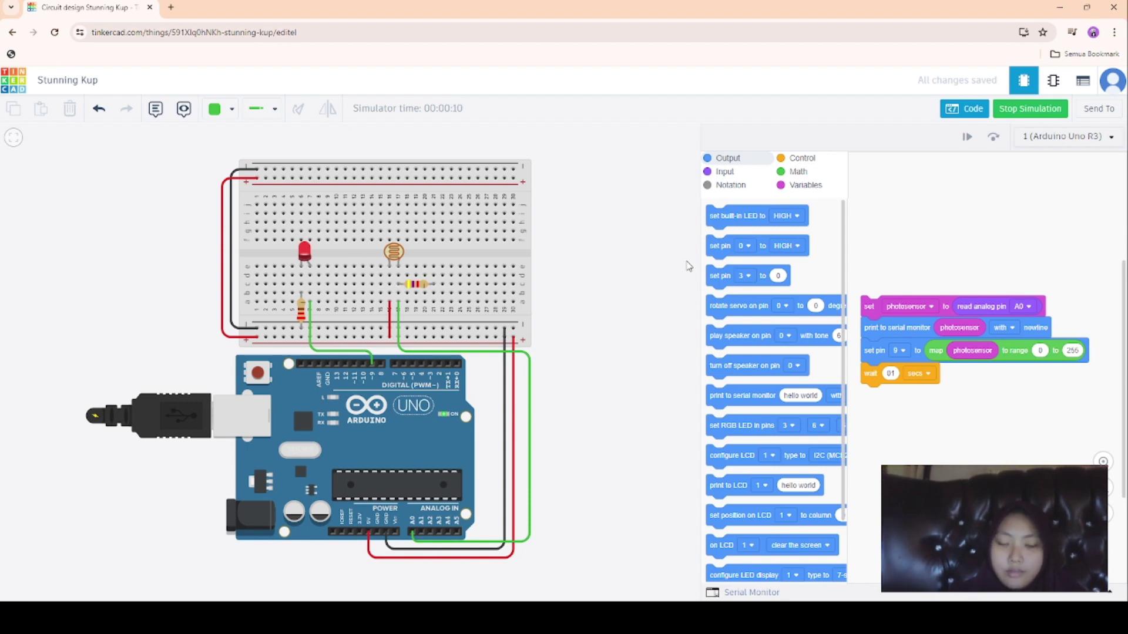
{"action": "left_click", "coordinate": [426, 286]}
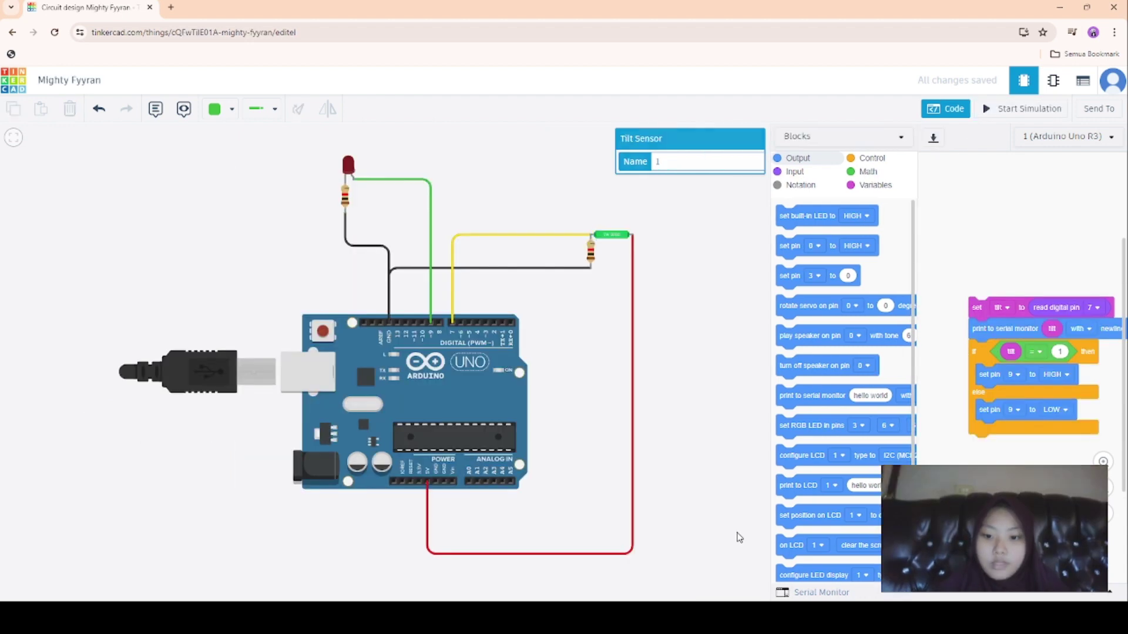
- Simulate the tilt sensor circuit, tilting the sensor fully and returning it upright to switch the LED on and off
{"action": "left_click", "coordinate": [737, 536]}
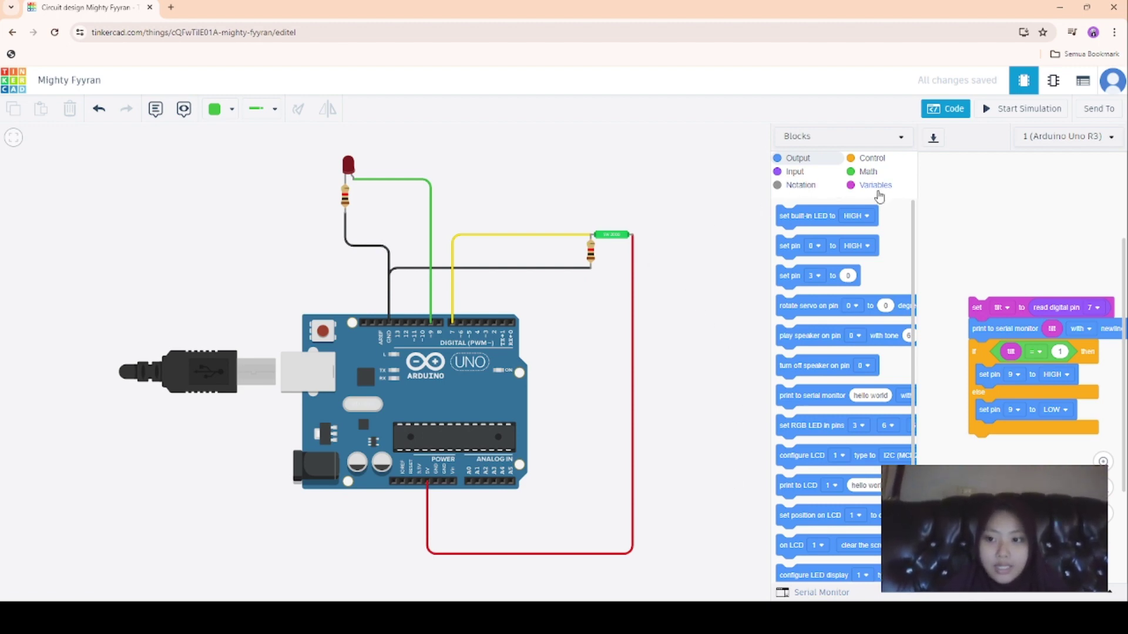
{"action": "left_click", "coordinate": [999, 116]}
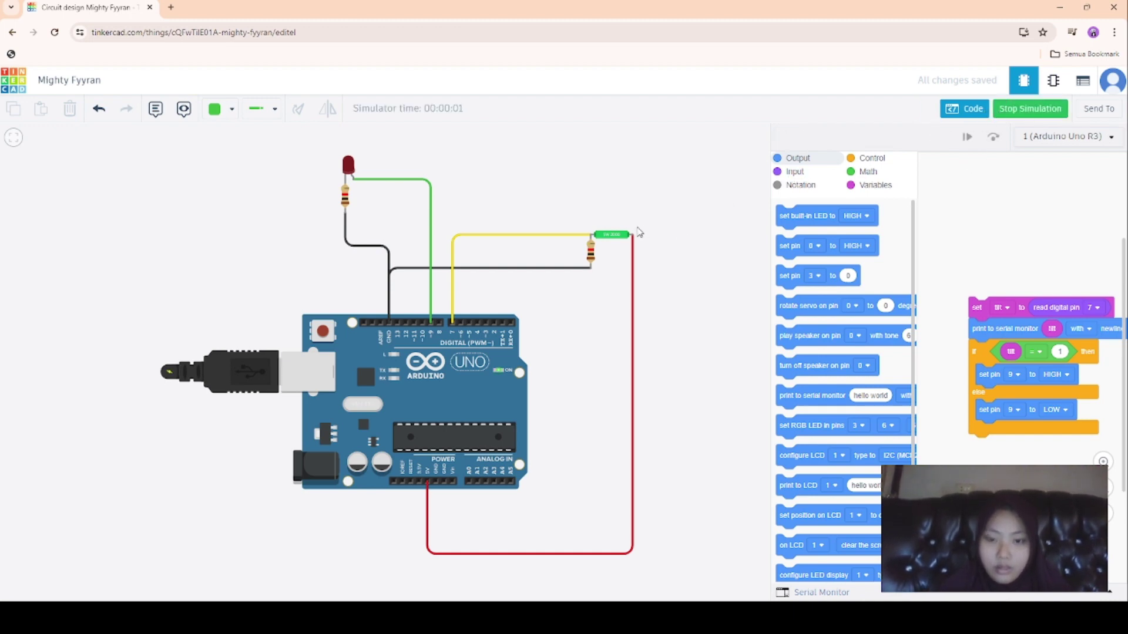
{"action": "left_click", "coordinate": [614, 236]}
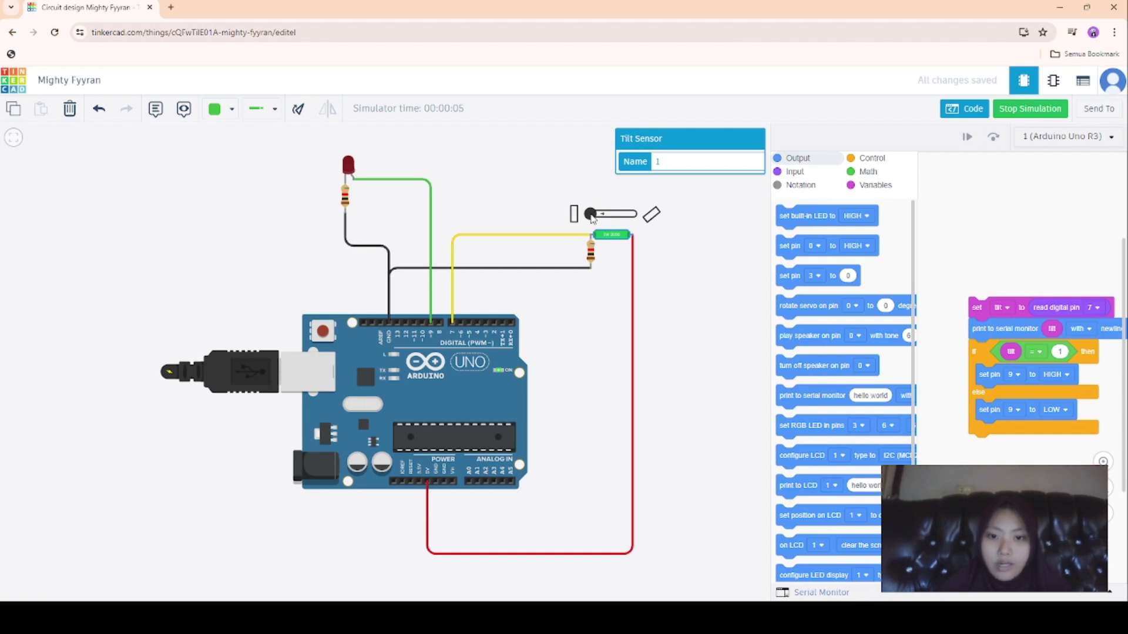
{"action": "left_click_drag", "start_coordinate": [592, 217], "coordinate": [646, 212]}
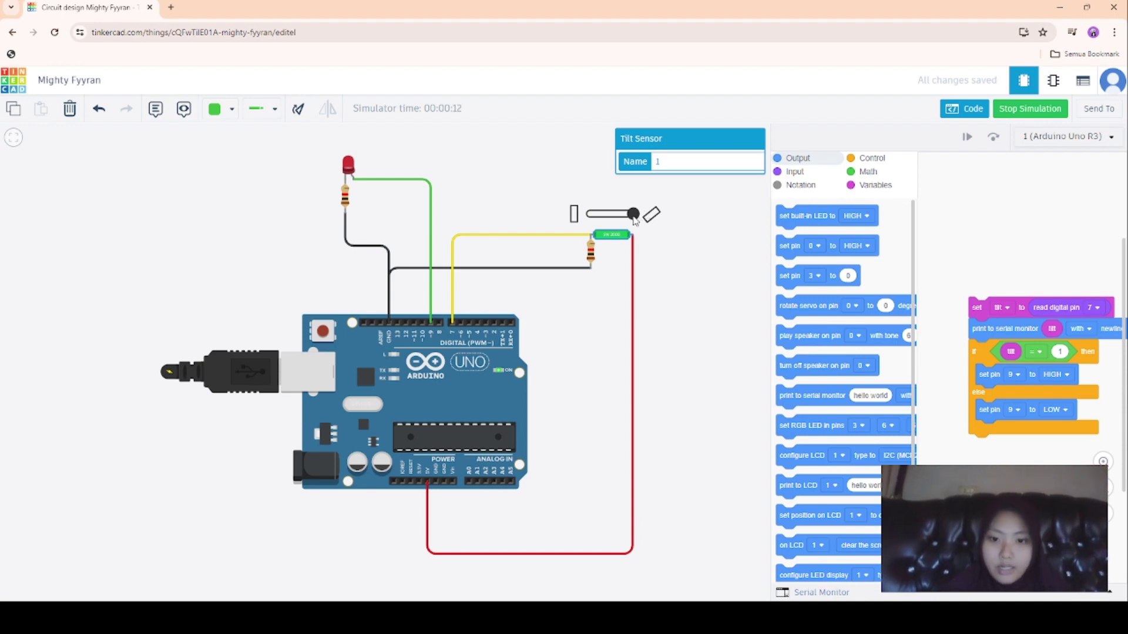
{"action": "left_click_drag", "start_coordinate": [635, 220], "coordinate": [593, 220]}
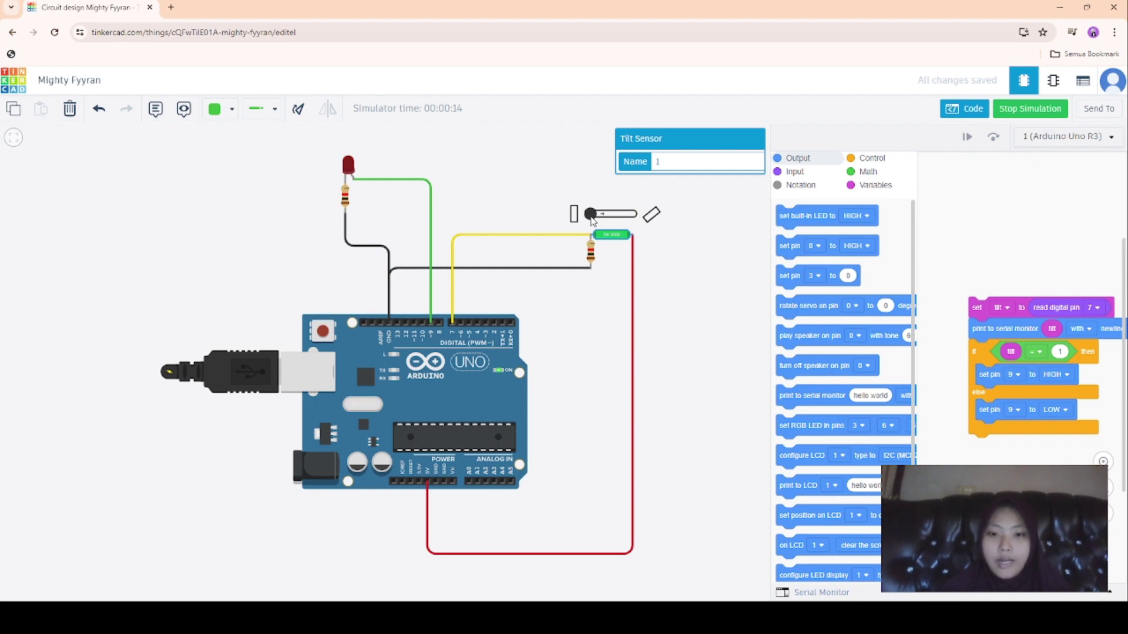
{"action": "left_click", "coordinate": [592, 253]}
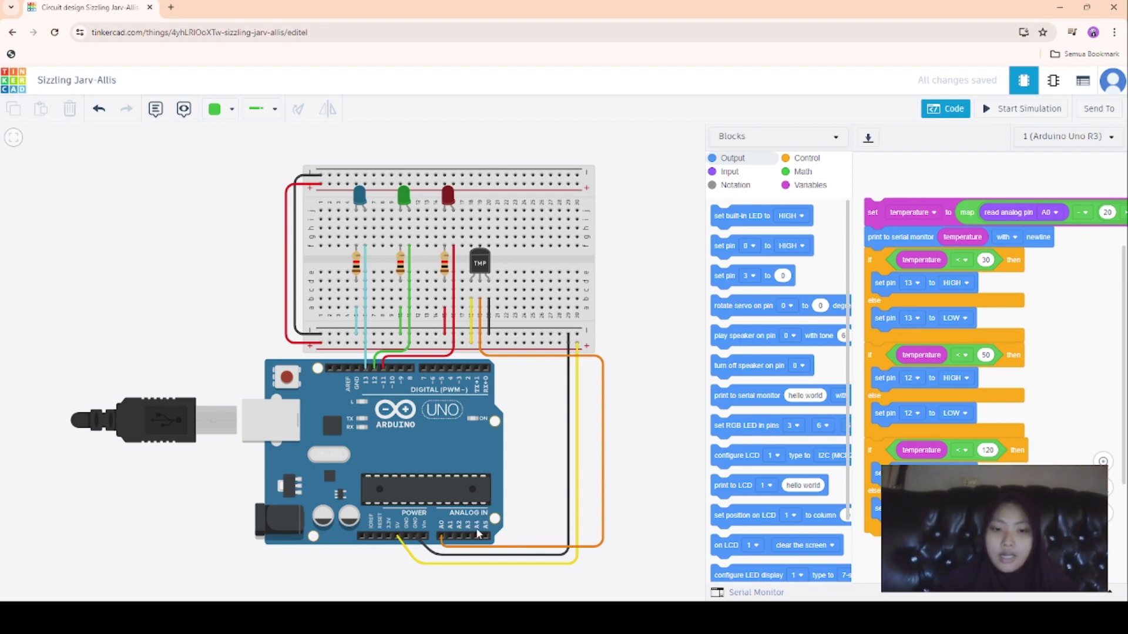
- Inspect the red LED's resistor, then simulate the temperature sensor circuit with its block code shown and select the TMP sensor
{"action": "left_click", "coordinate": [445, 269]}
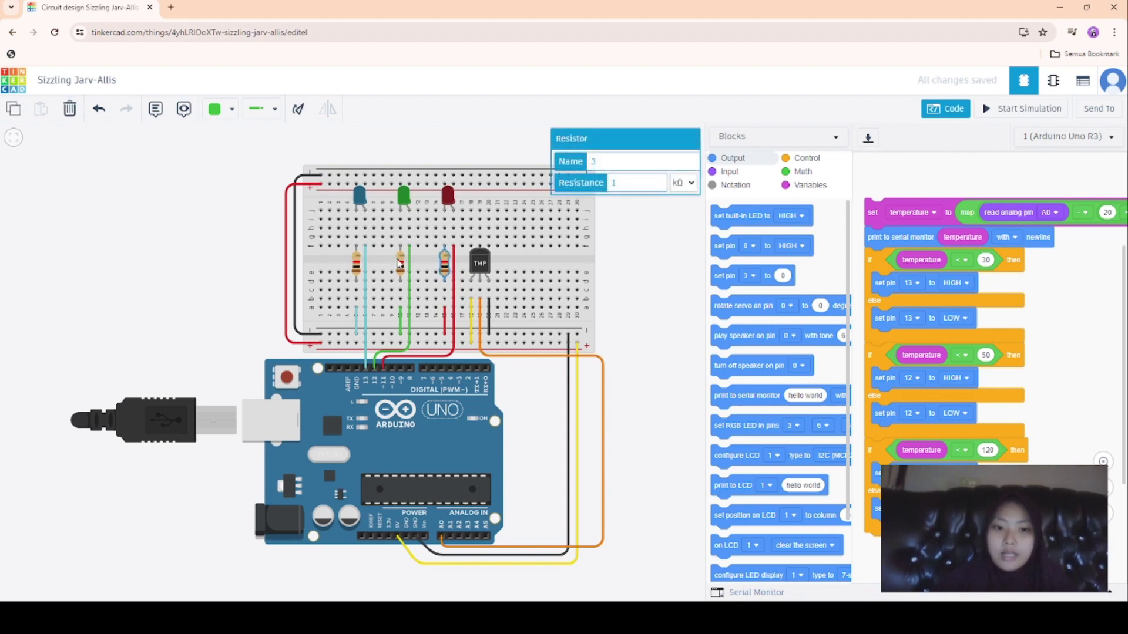
{"action": "left_click", "coordinate": [635, 305]}
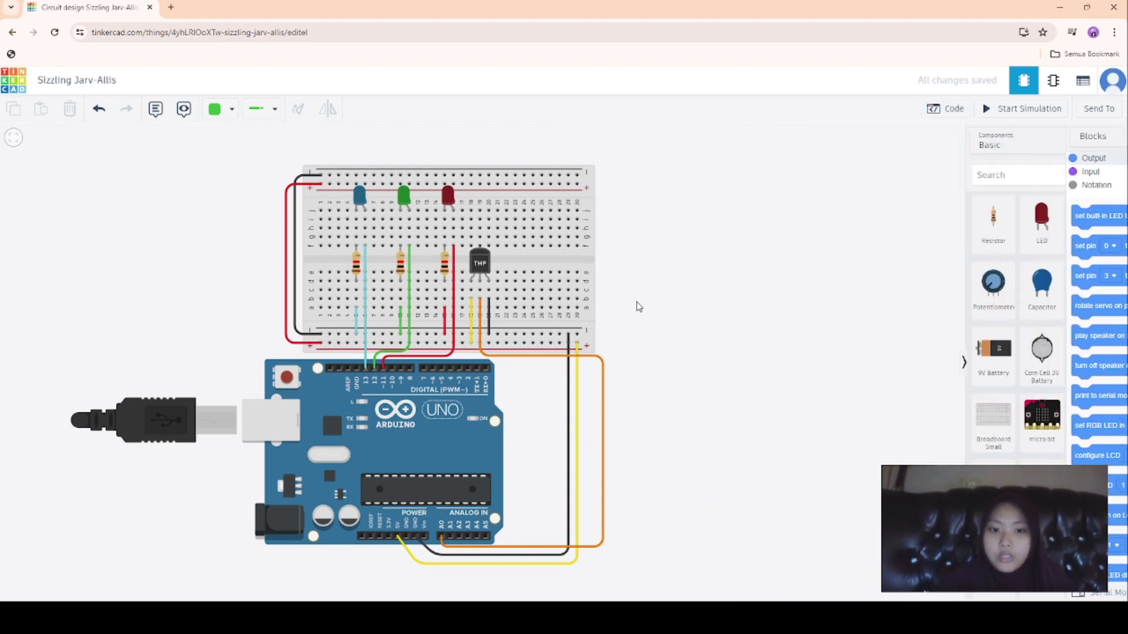
{"action": "left_click", "coordinate": [945, 110]}
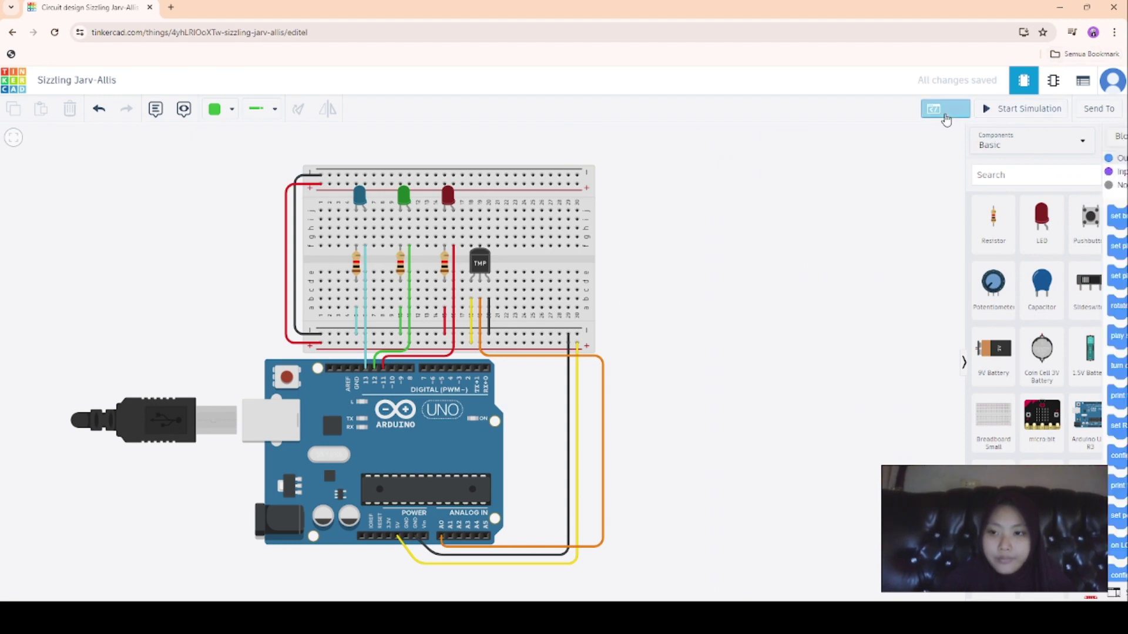
{"action": "left_click", "coordinate": [985, 111]}
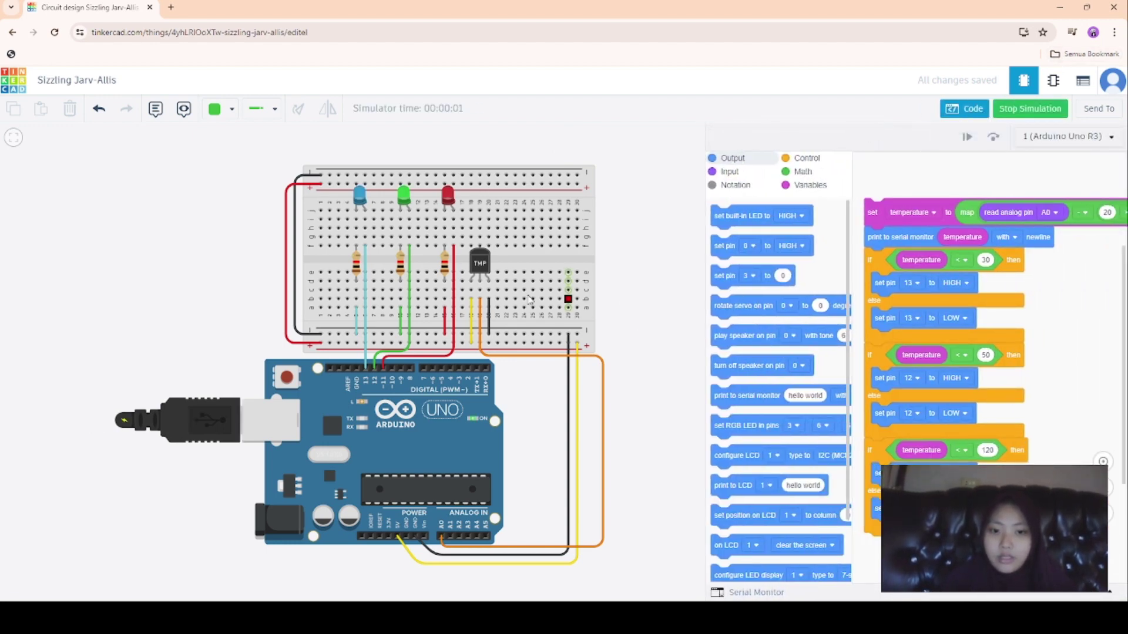
{"action": "left_click", "coordinate": [480, 267]}
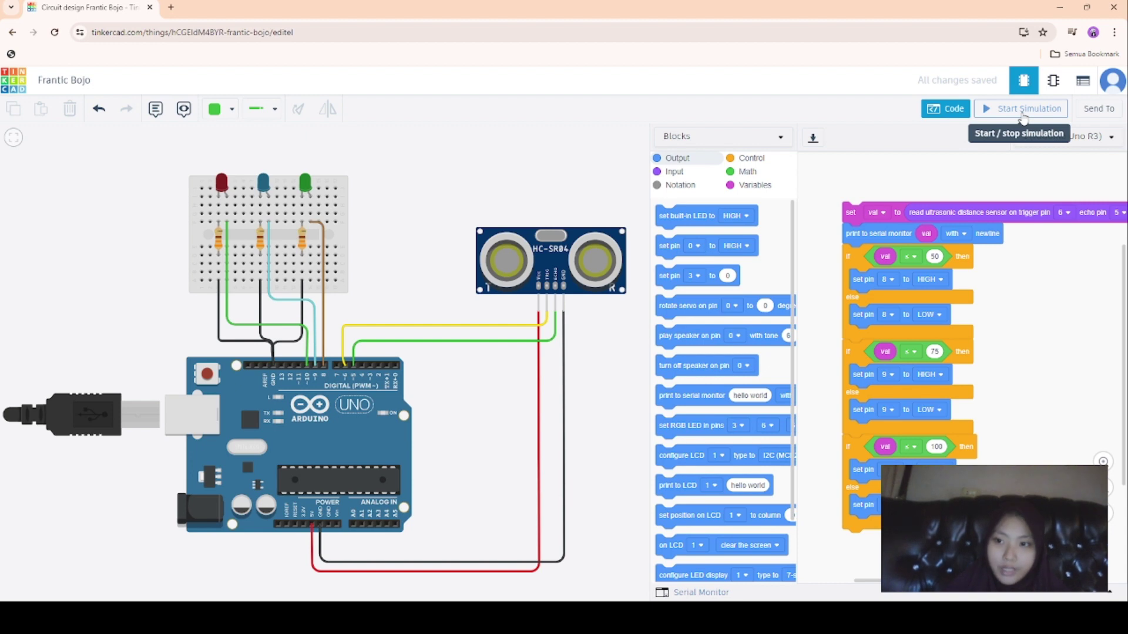
- Simulate the ultrasonic distance sensor circuit, moving the target to about 88 cm, about 151 cm and outside the detection zone
{"action": "left_click", "coordinate": [1023, 111]}
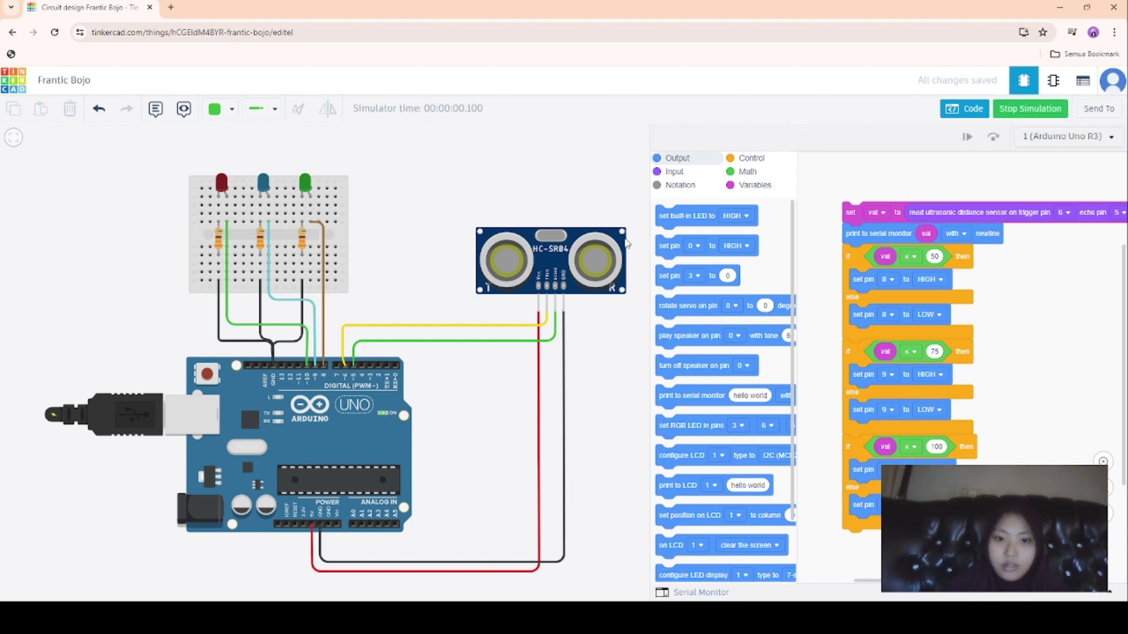
{"action": "left_click", "coordinate": [551, 269]}
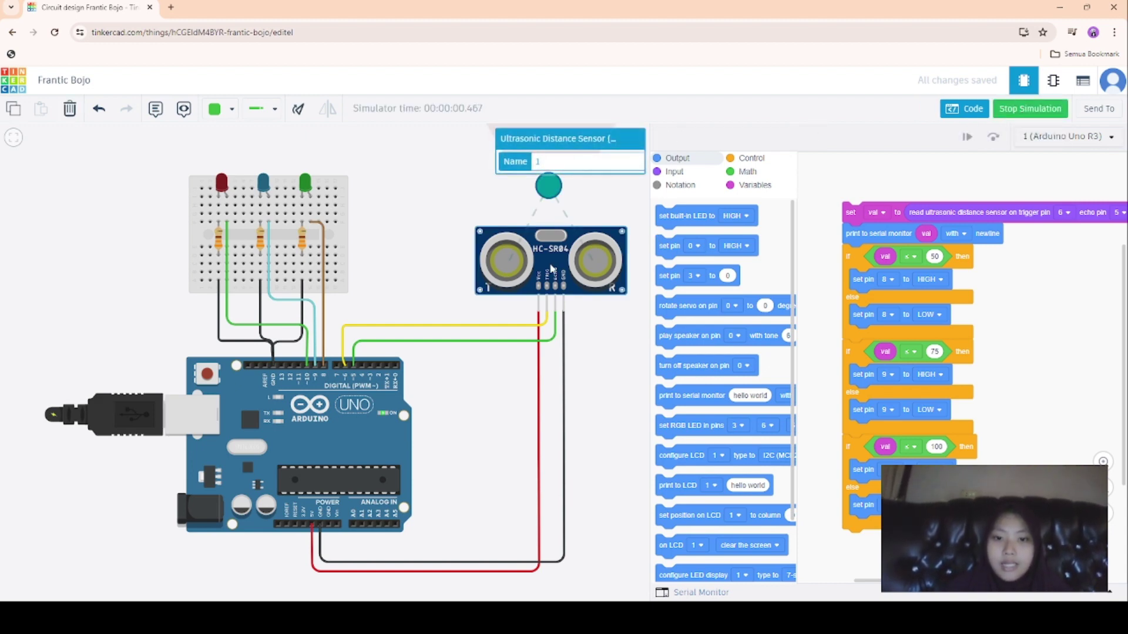
{"action": "left_click_drag", "start_coordinate": [516, 214], "coordinate": [525, 284]}
{"action": "left_click", "coordinate": [532, 301]}
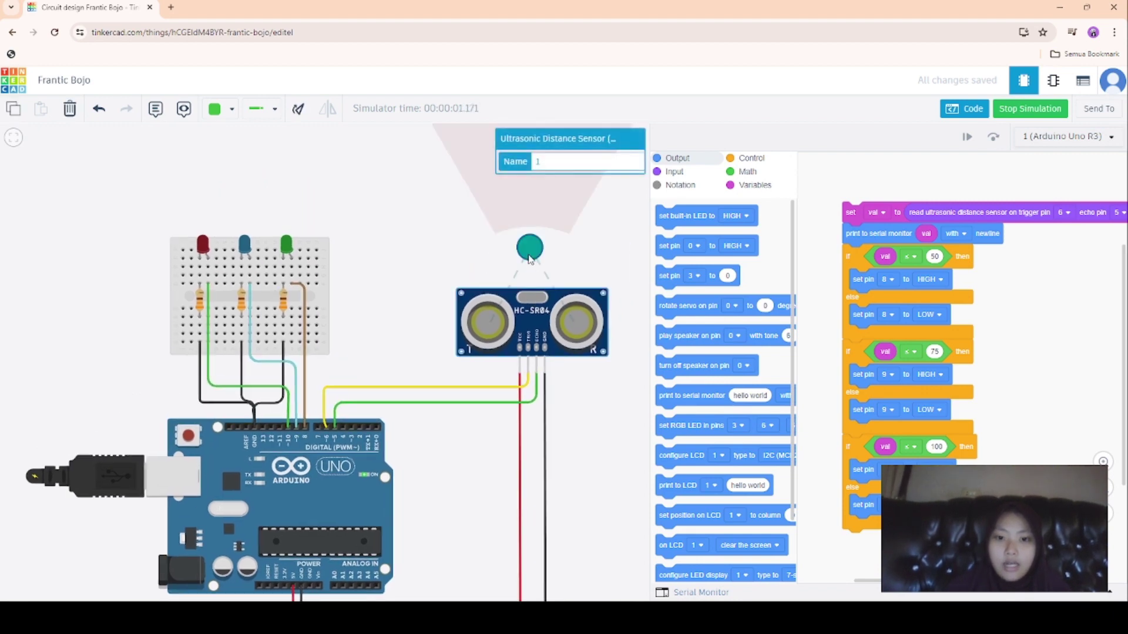
{"action": "left_click_drag", "start_coordinate": [529, 245], "coordinate": [527, 175]}
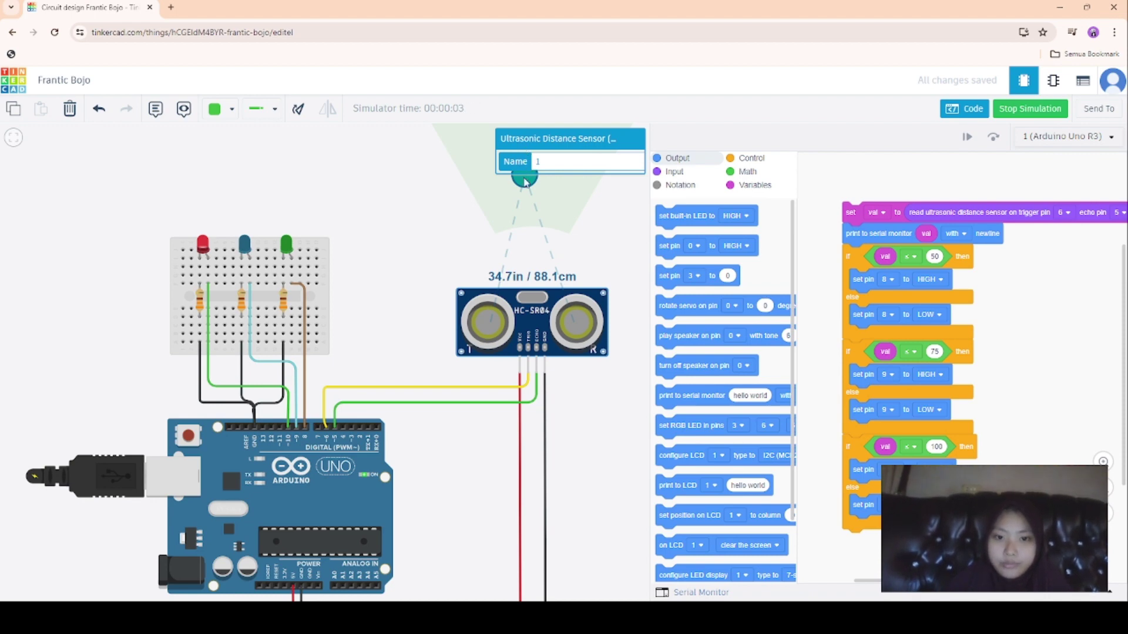
{"action": "left_click_drag", "start_coordinate": [528, 189], "coordinate": [530, 129]}
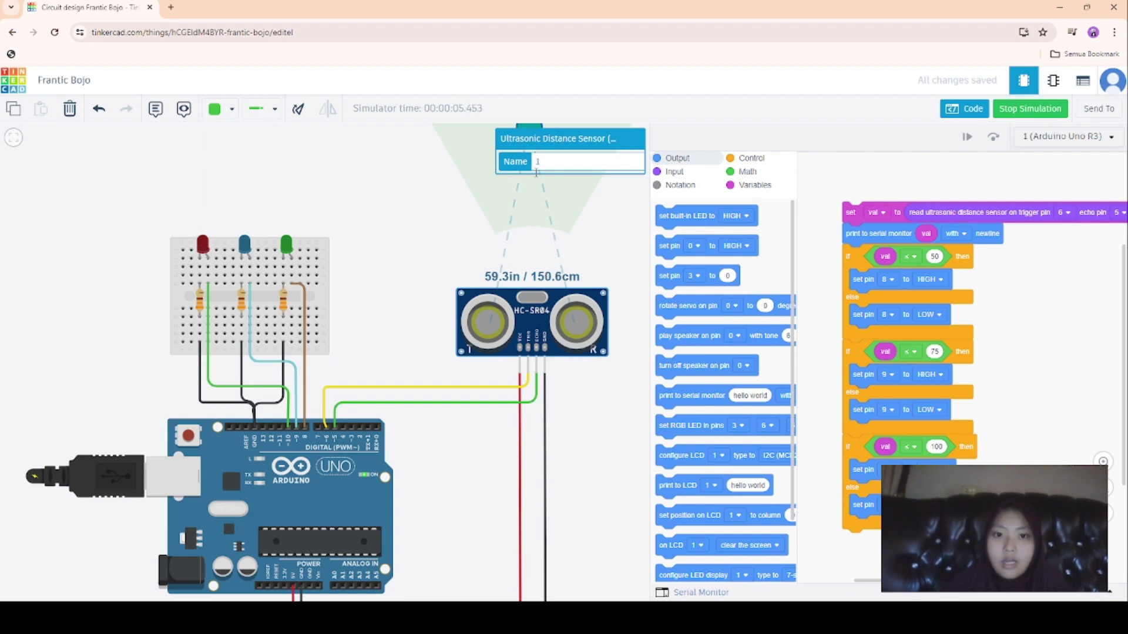
{"action": "left_click_drag", "start_coordinate": [536, 172], "coordinate": [442, 237]}
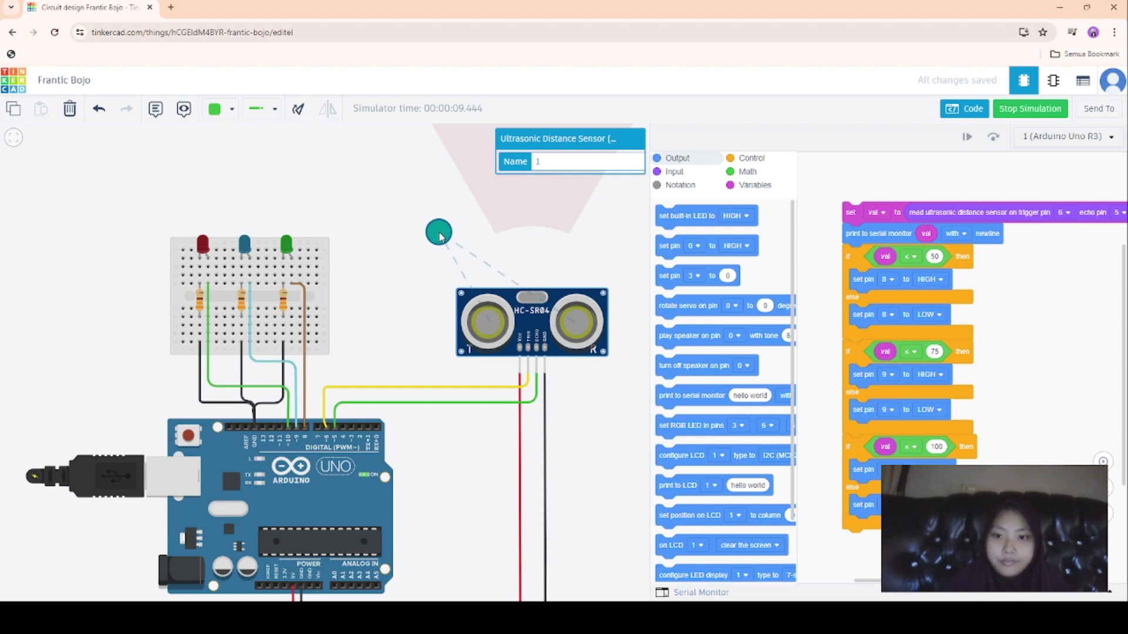